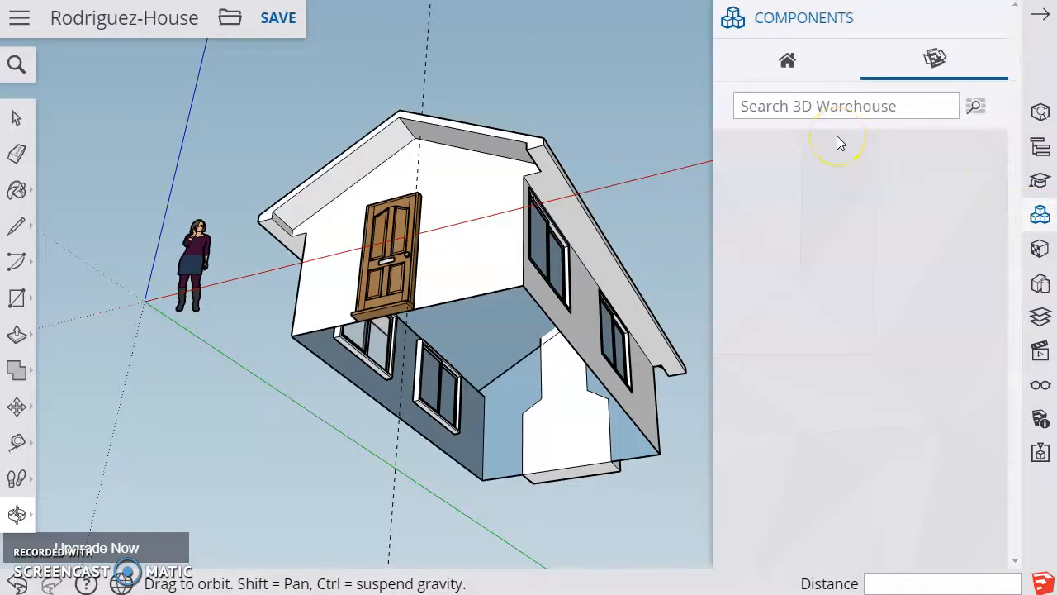
# Search the 3D Warehouse components for "fireplace"
pyautogui.write('fireplce')
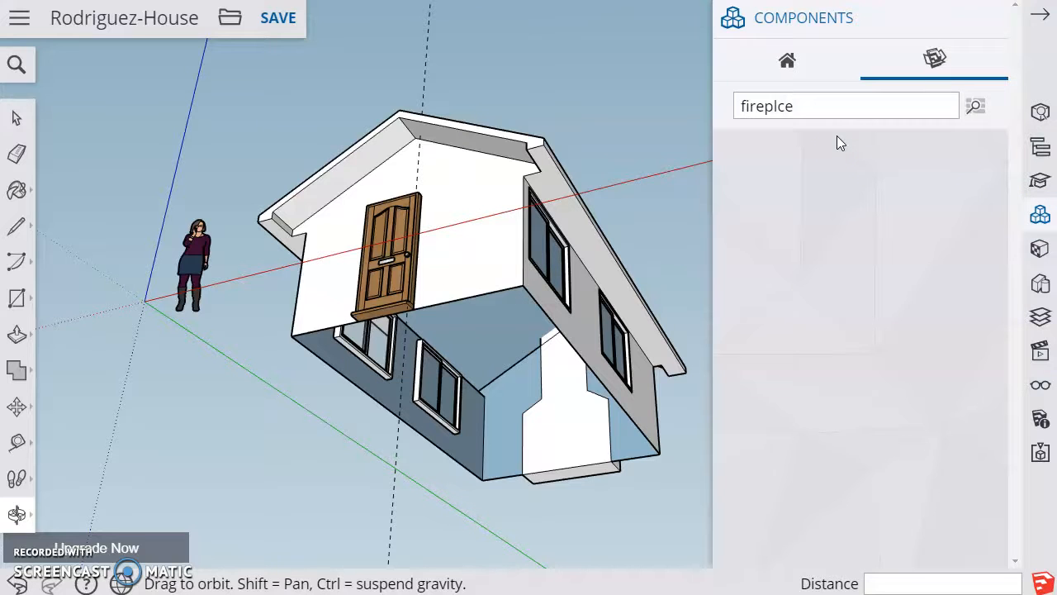
pyautogui.press('BackSpace')
pyautogui.press('BackSpace')
pyautogui.write('ace')
pyautogui.press('Return')
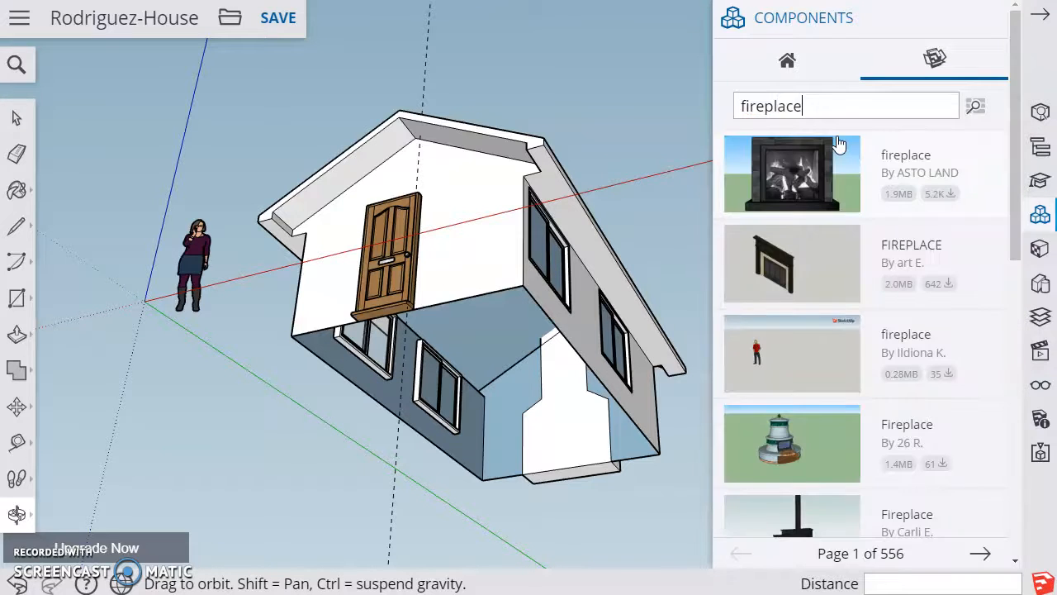
# Insert the wooden-mantel fireplace with stone tile surround from page 2 of the results on the ground beside the house
pyautogui.scroll(-8, 881, 289)
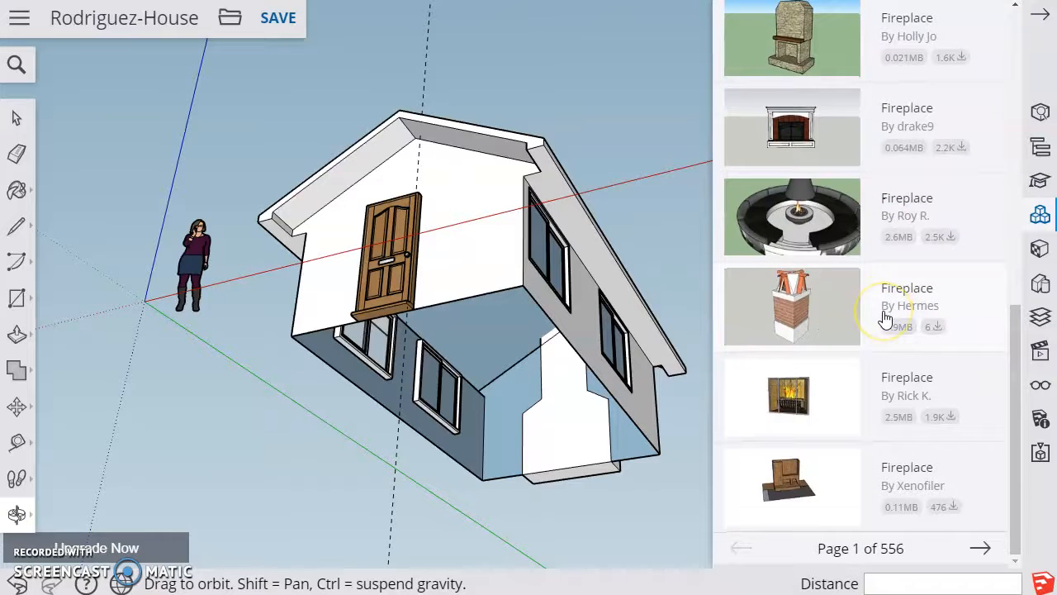
pyautogui.click(988, 548)
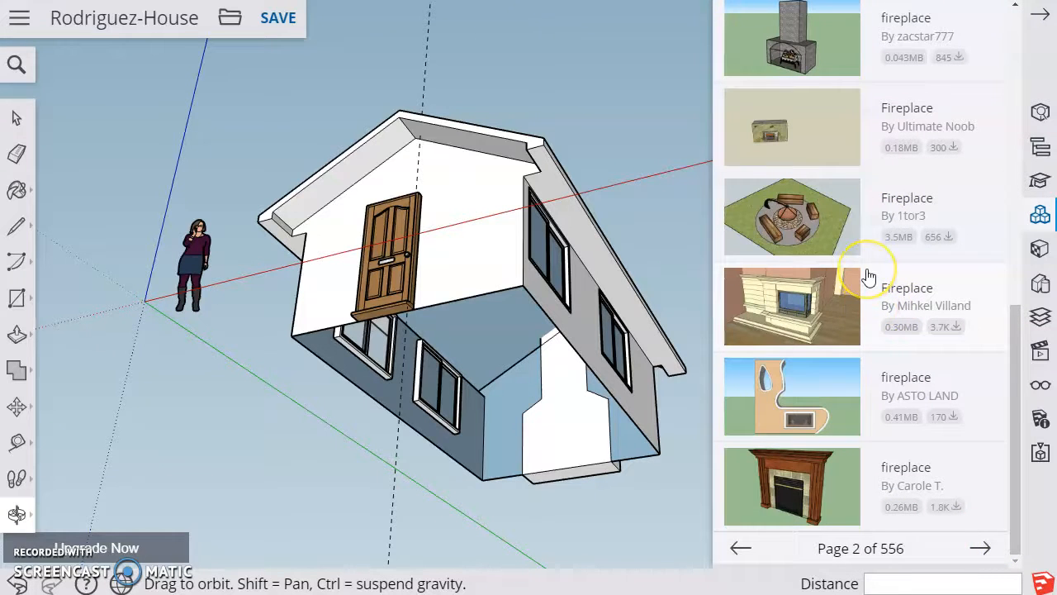
pyautogui.scroll(5, 869, 277)
pyautogui.scroll(-5, 869, 278)
pyautogui.click(812, 496)
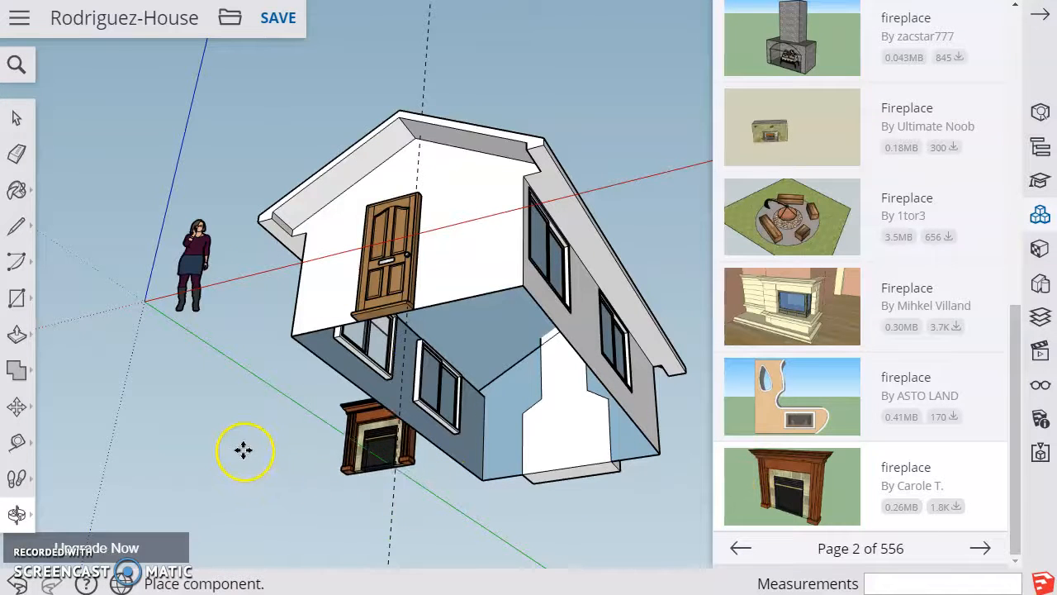
pyautogui.click(400, 442)
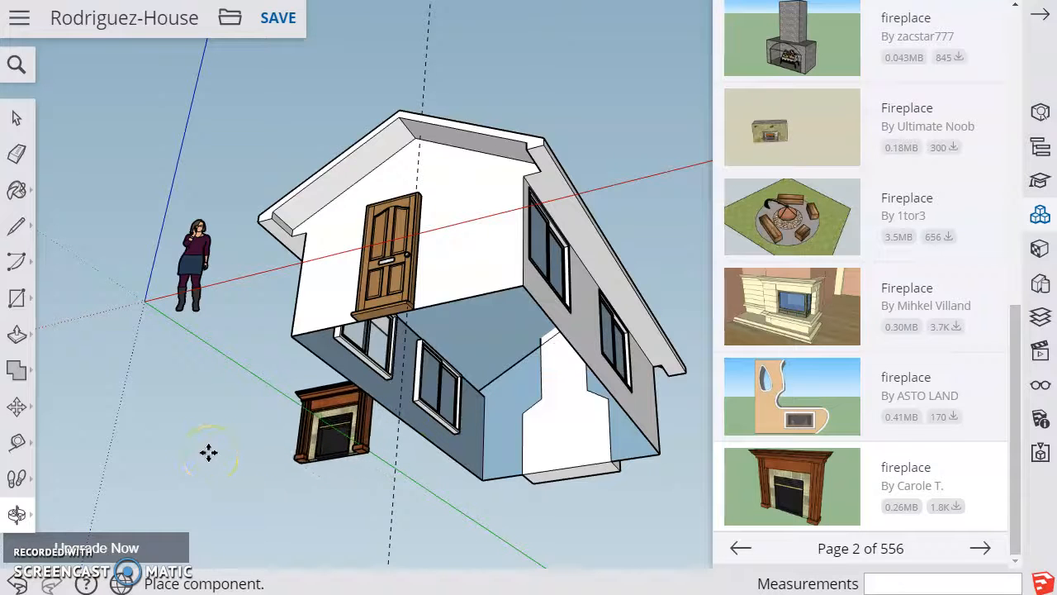
pyautogui.click(267, 542)
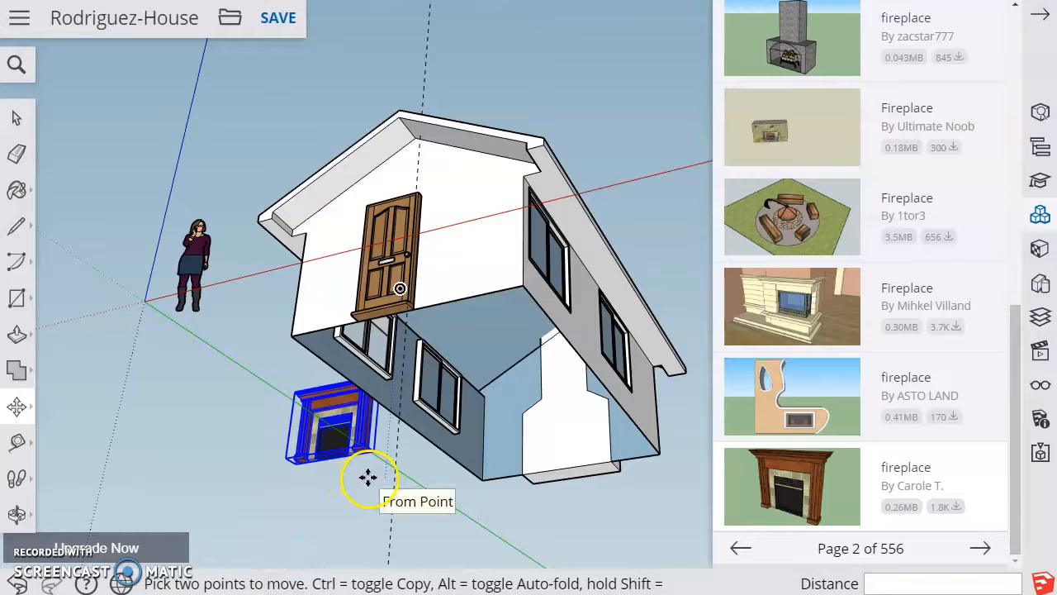
# Move the fireplace away from the house wall onto open ground
pyautogui.scroll(5, 366, 476)
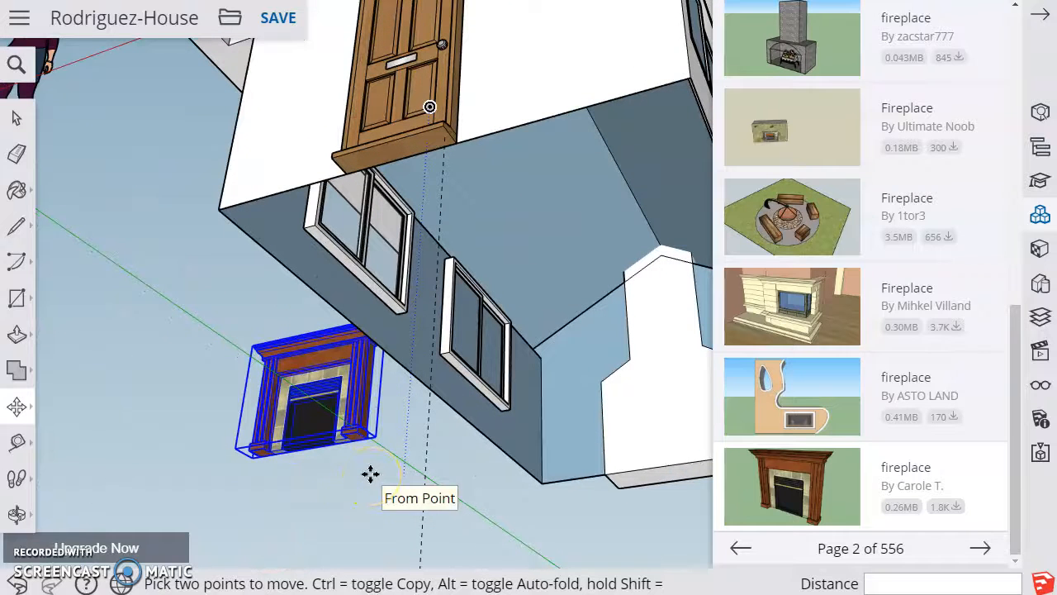
pyautogui.click(443, 476)
pyautogui.click(22, 414)
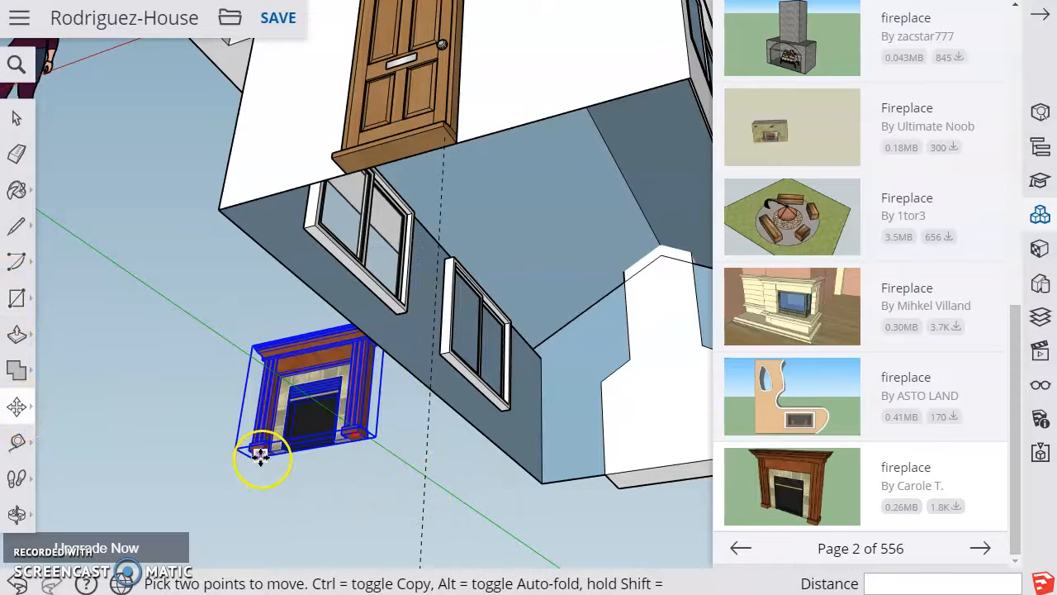
pyautogui.click(355, 440)
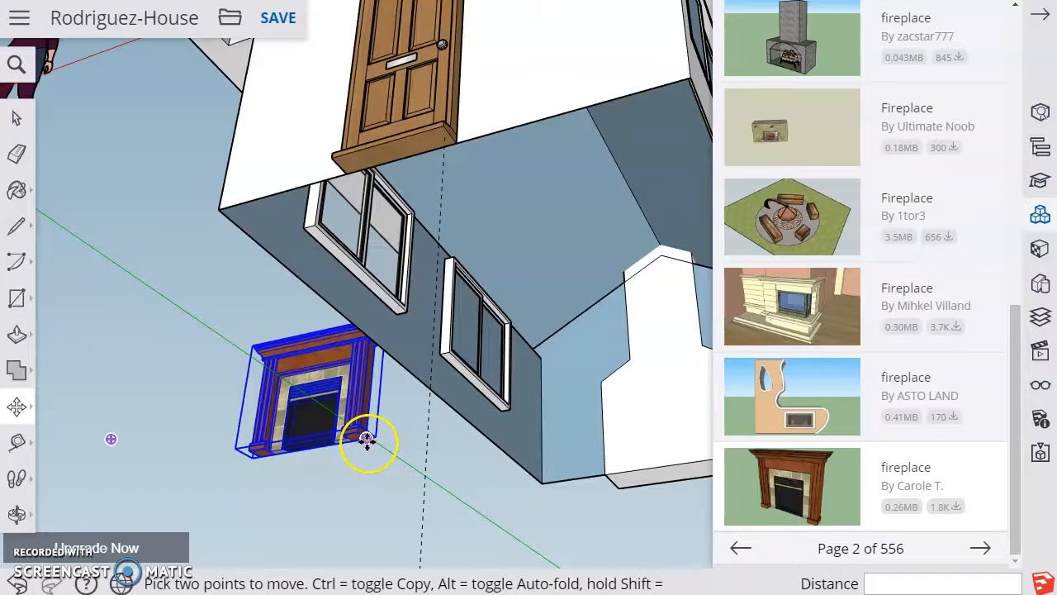
pyautogui.moveTo(368, 441); pyautogui.dragTo(85, 498)
# Move the fireplace by its front base corner about 13' 8 7/8" onto the corner of the chimney base inside the house
pyautogui.click(17, 513)
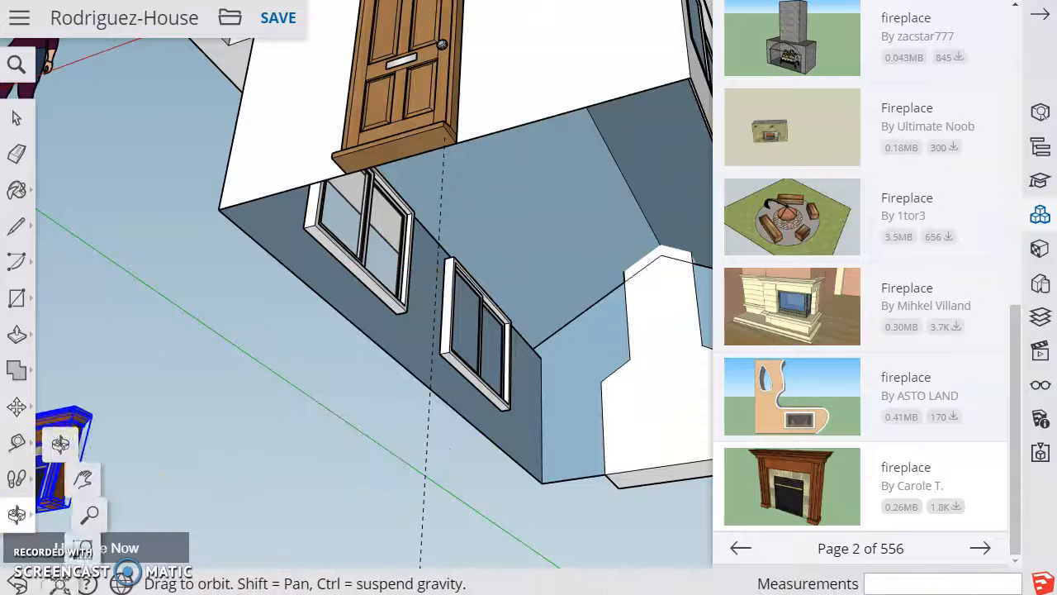
pyautogui.moveTo(235, 403); pyautogui.dragTo(368, 427)
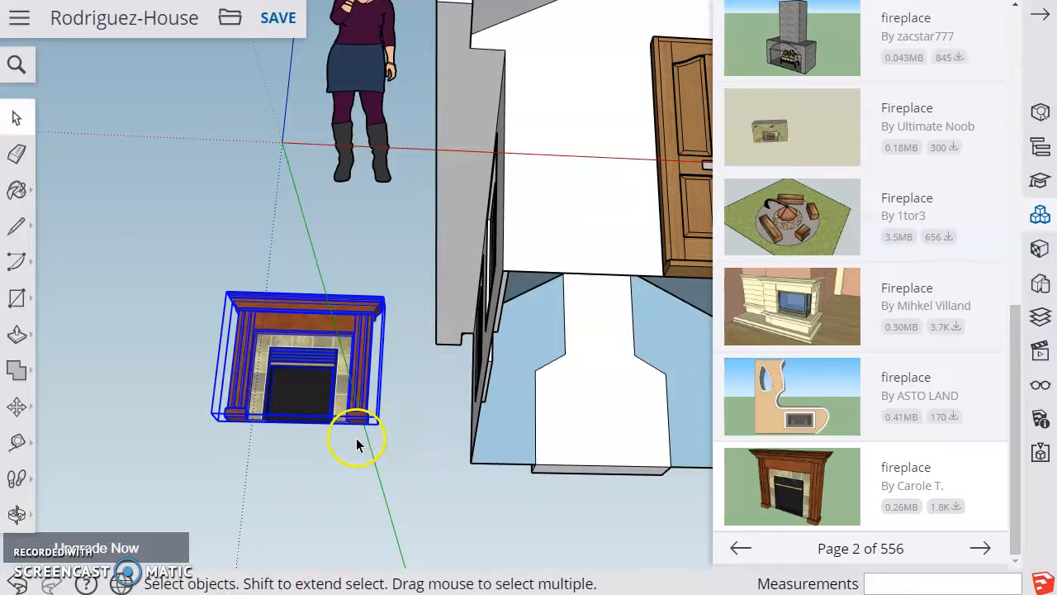
pyautogui.click(17, 406)
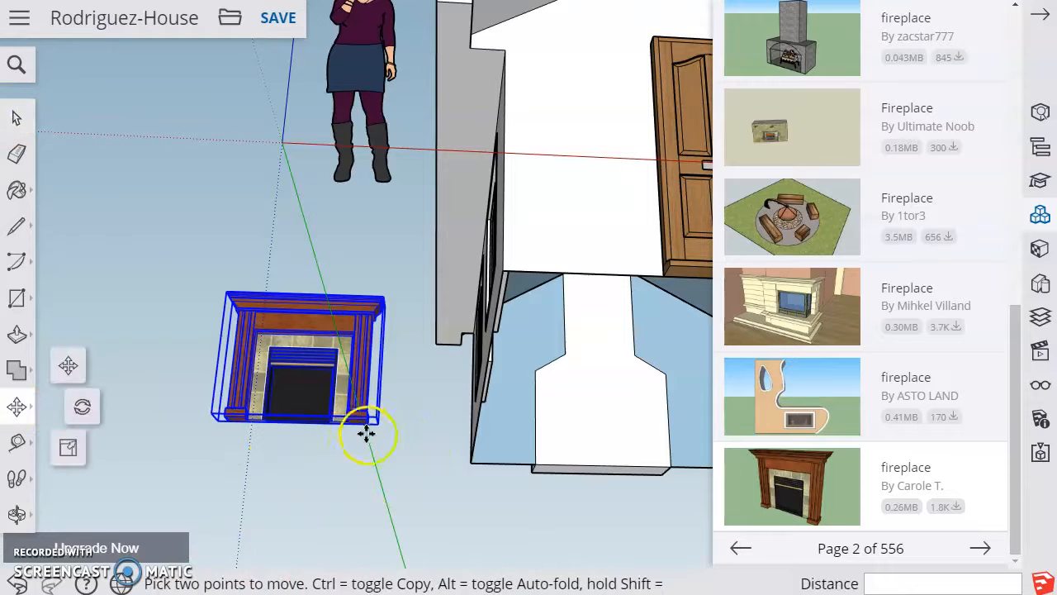
pyautogui.moveTo(368, 424); pyautogui.dragTo(661, 465)
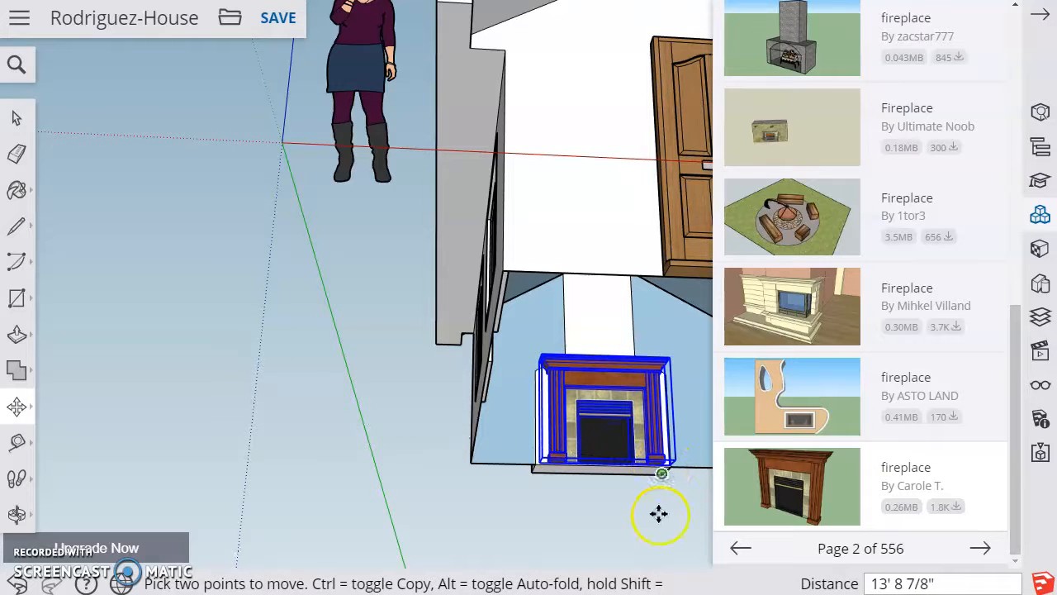
# Shift the fireplace about 1' 8 7/8" back so its base sits against the front face of the chimney
pyautogui.click(1037, 16)
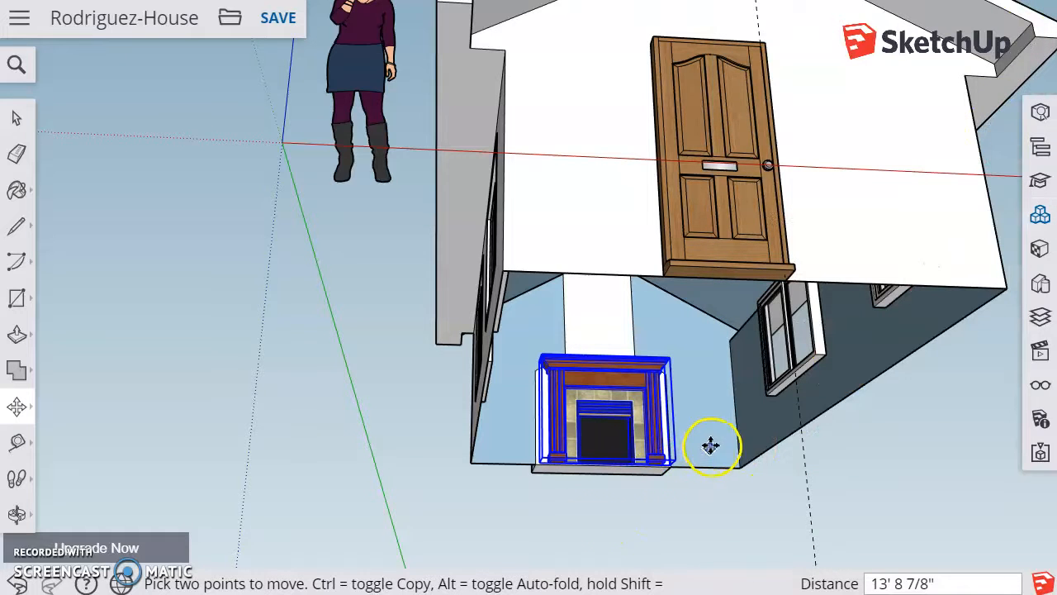
pyautogui.scroll(10, 634, 496)
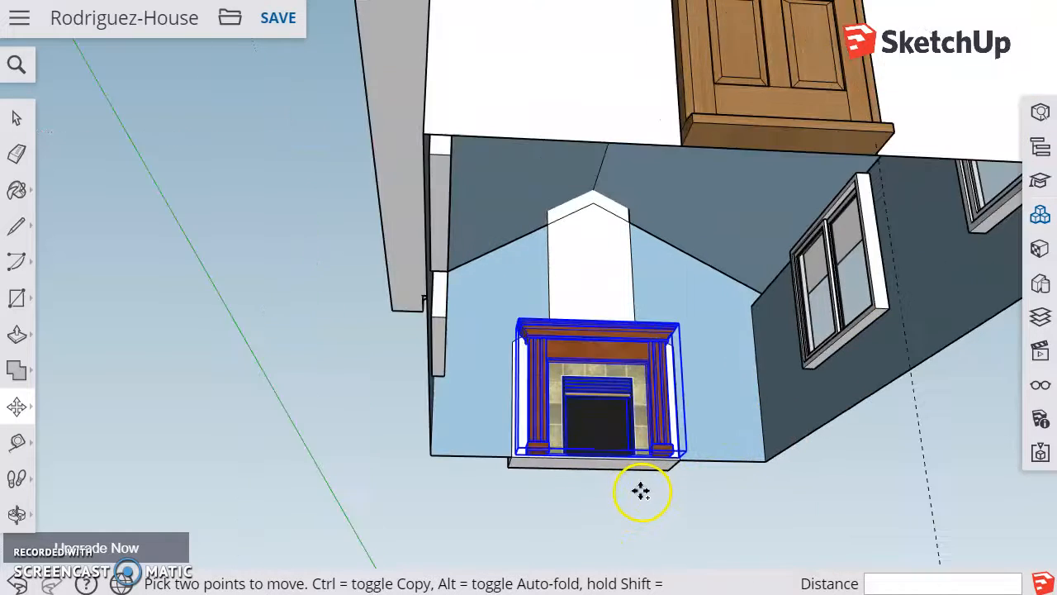
pyautogui.scroll(3, 643, 487)
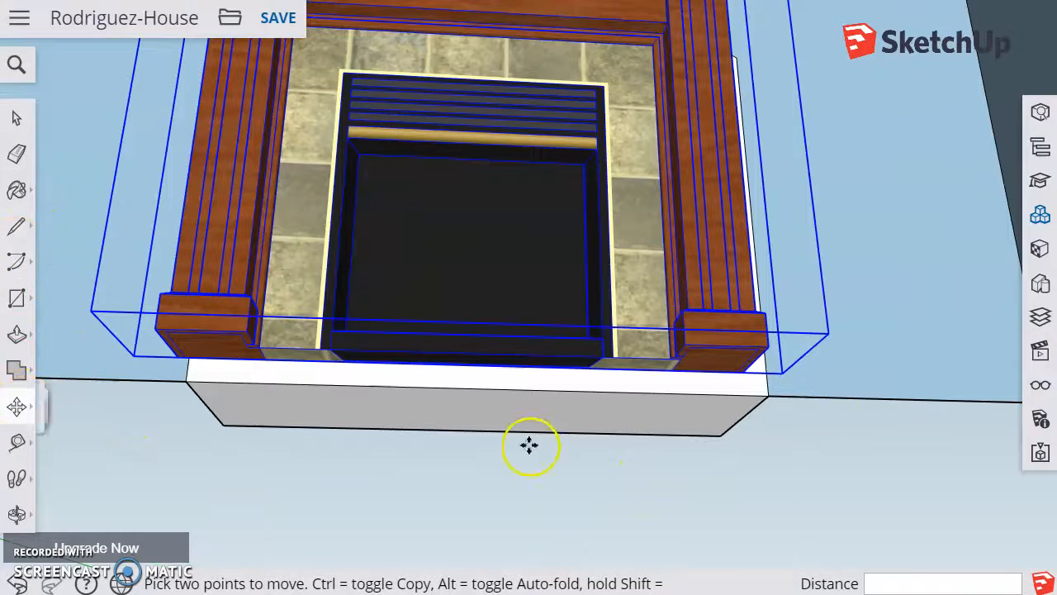
pyautogui.click(743, 371)
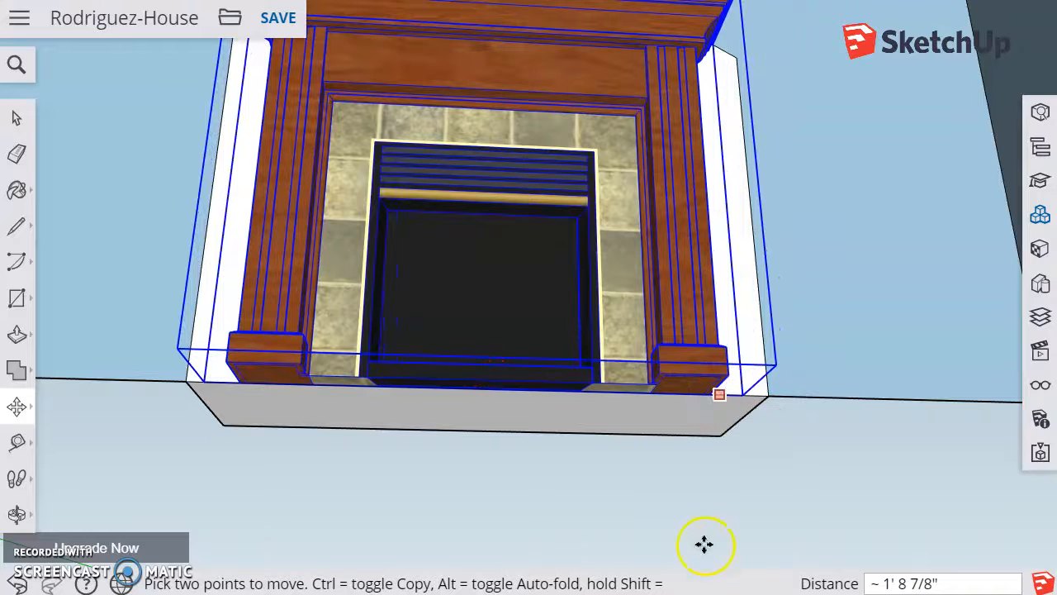
# Examine from inside the room how the fireplace sits against the chimney and the floor
pyautogui.click(17, 514)
pyautogui.moveTo(748, 462); pyautogui.dragTo(606, 358)
pyautogui.scroll(-2, 655, 400)
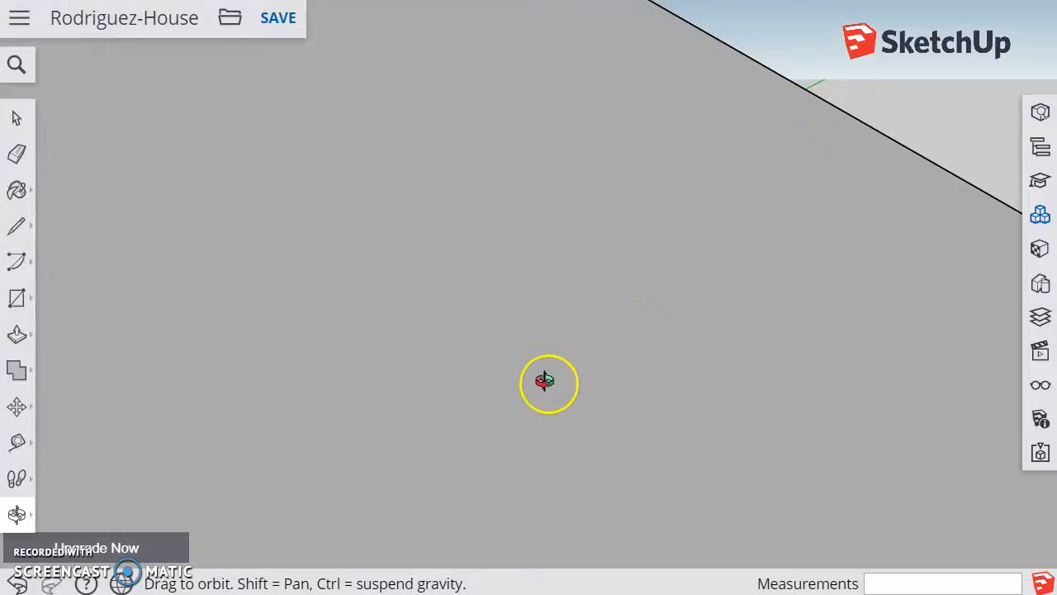
pyautogui.moveTo(545, 381); pyautogui.dragTo(536, 385)
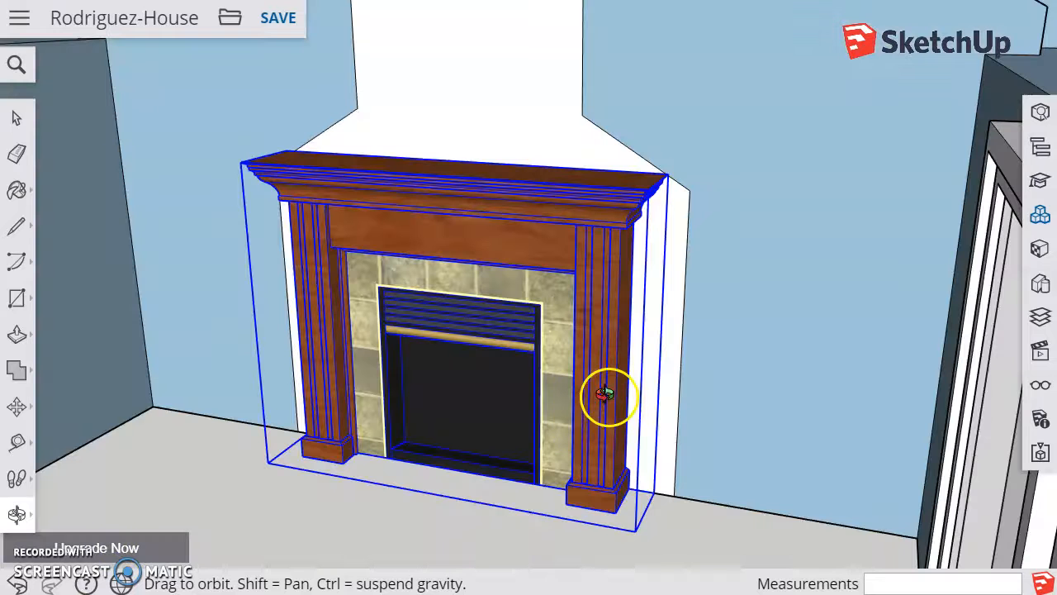
pyautogui.moveTo(602, 395); pyautogui.dragTo(796, 355)
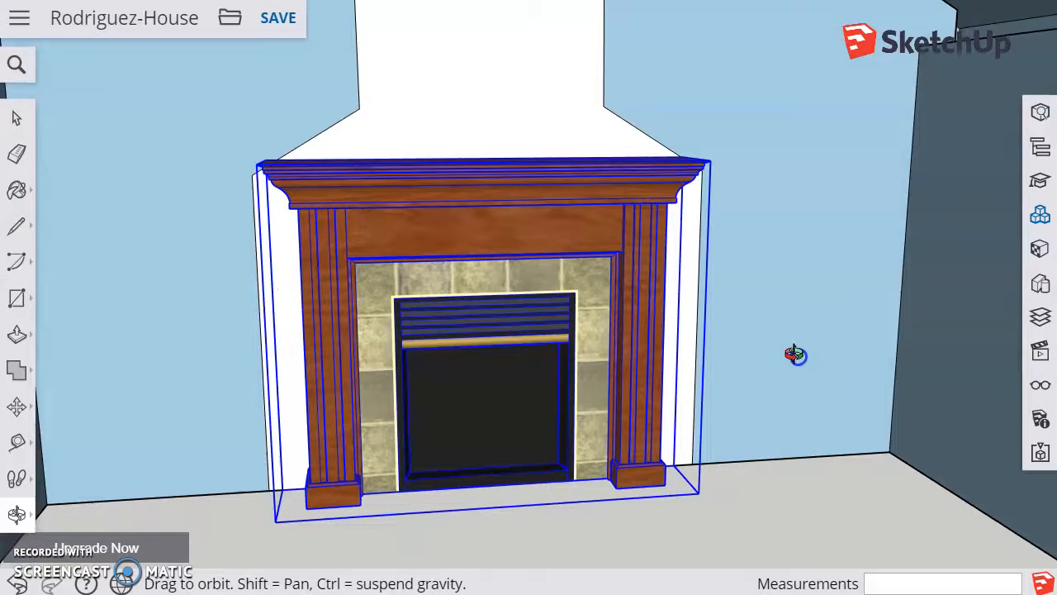
pyautogui.scroll(-5, 277, 449)
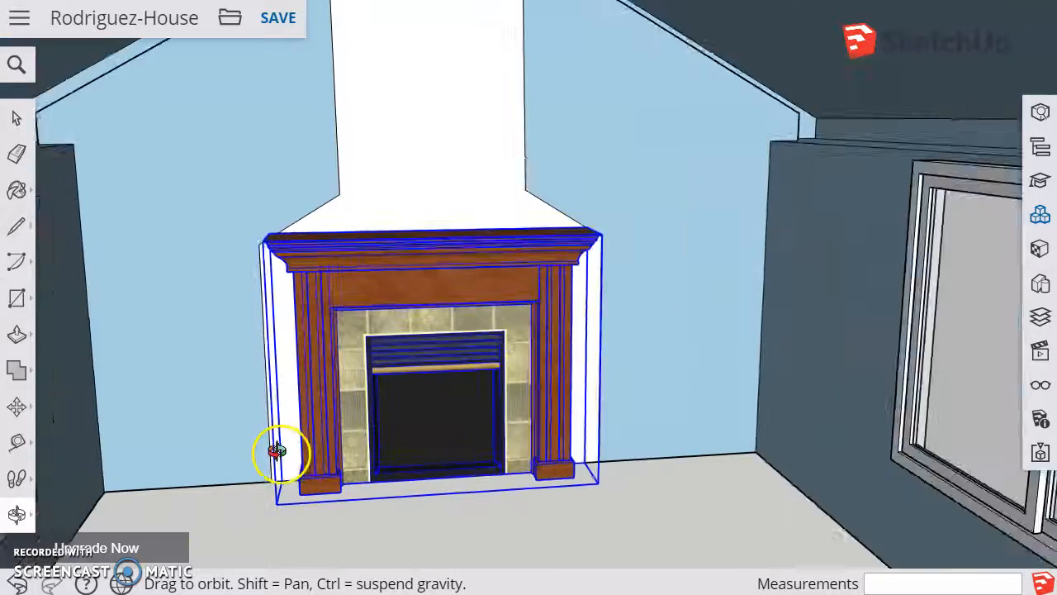
# Save the house model with the fireplace in place
pyautogui.scroll(-4, 284, 444)
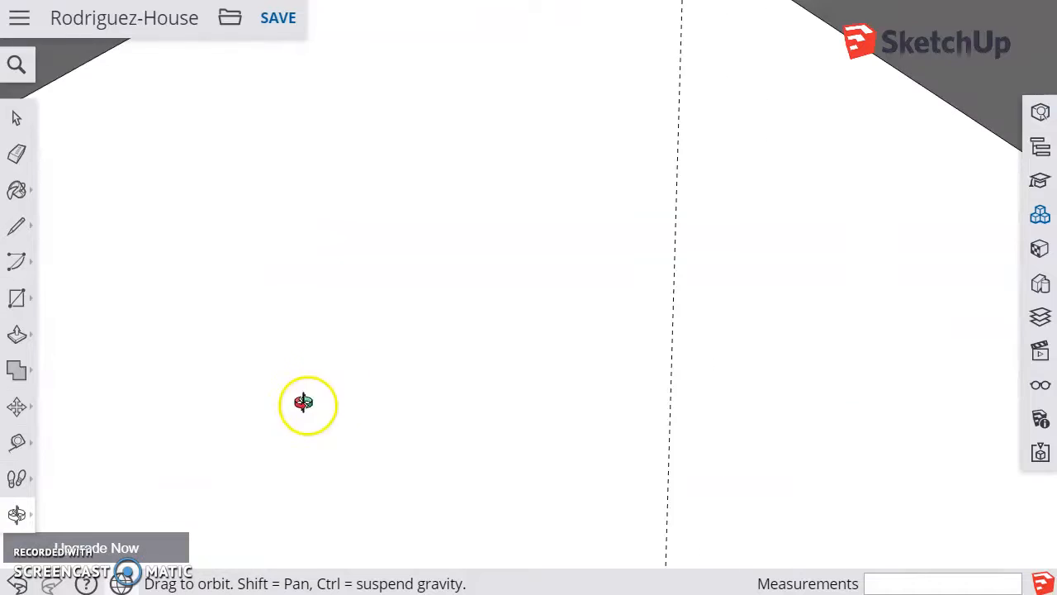
pyautogui.scroll(-5, 328, 376)
pyautogui.scroll(-2, 328, 376)
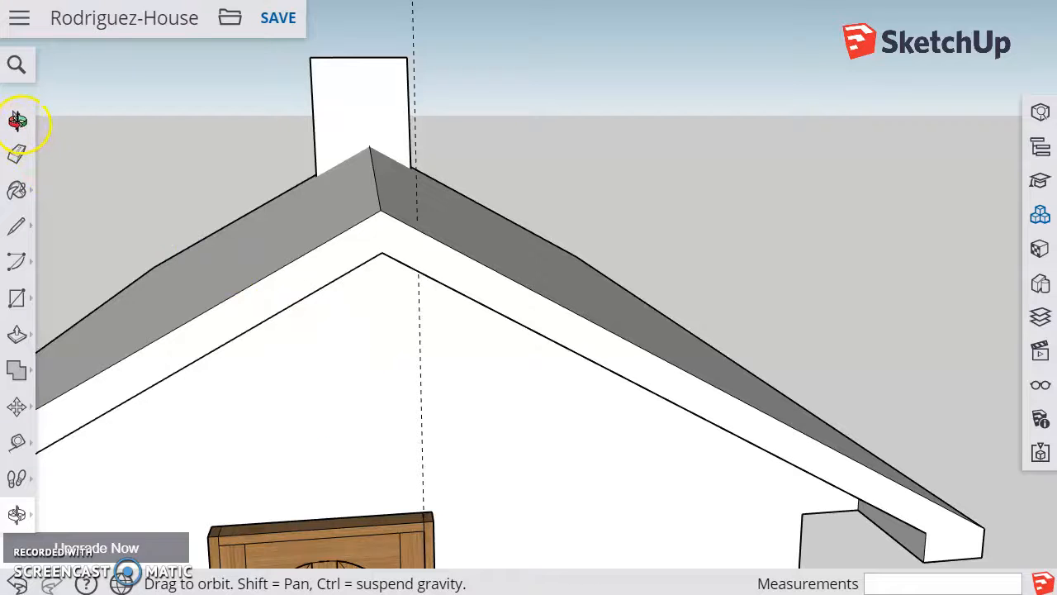
pyautogui.moveTo(529, 297); pyautogui.dragTo(372, 339, button='middle')
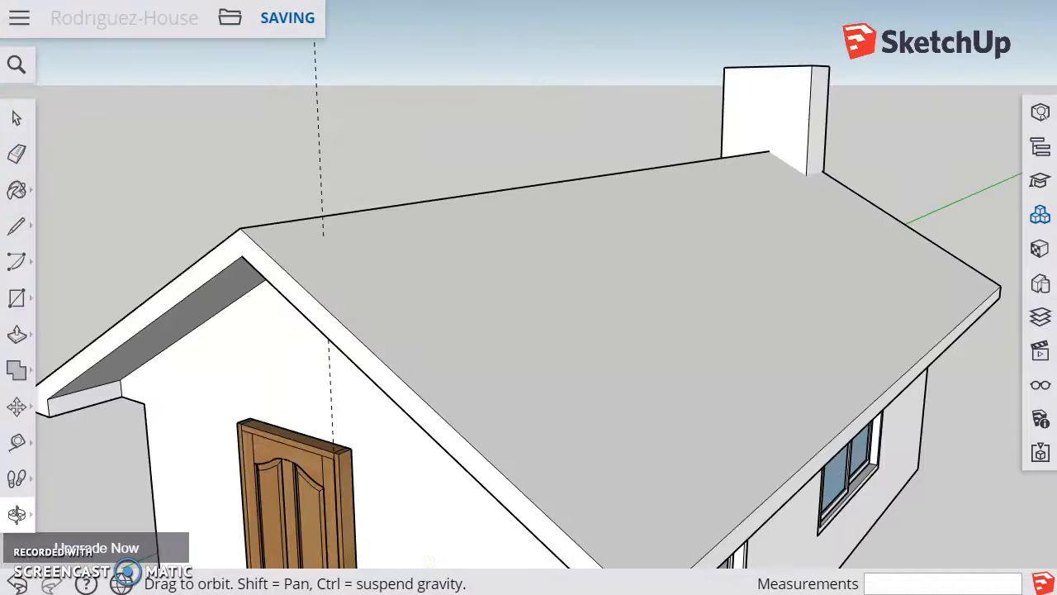
pyautogui.scroll(-5, 585, 374)
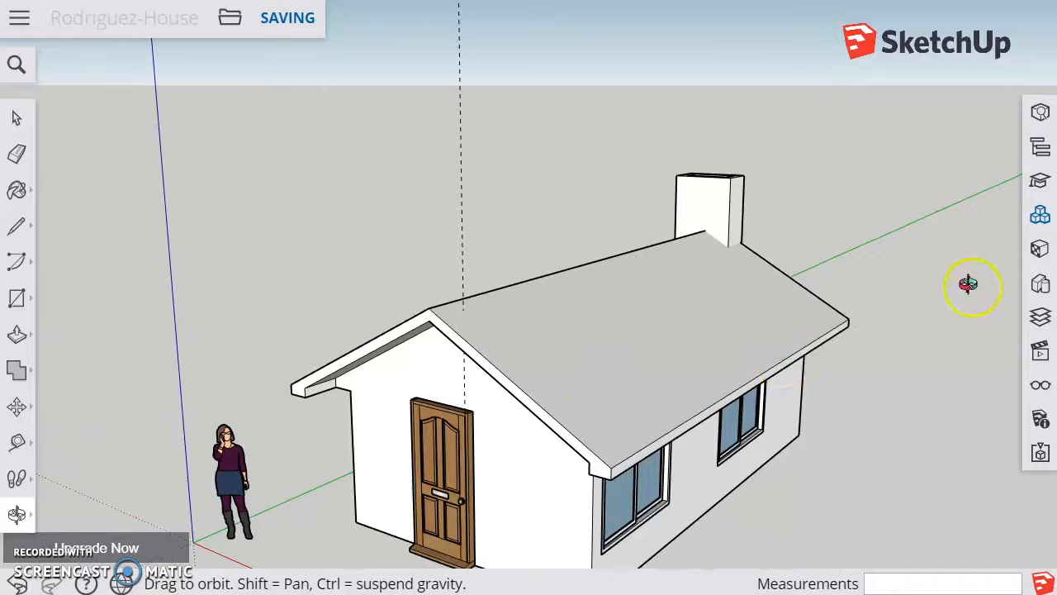
# Paint the roof slope above the side windows with the dark grey shingle material from the Roofing materials
pyautogui.click(1039, 250)
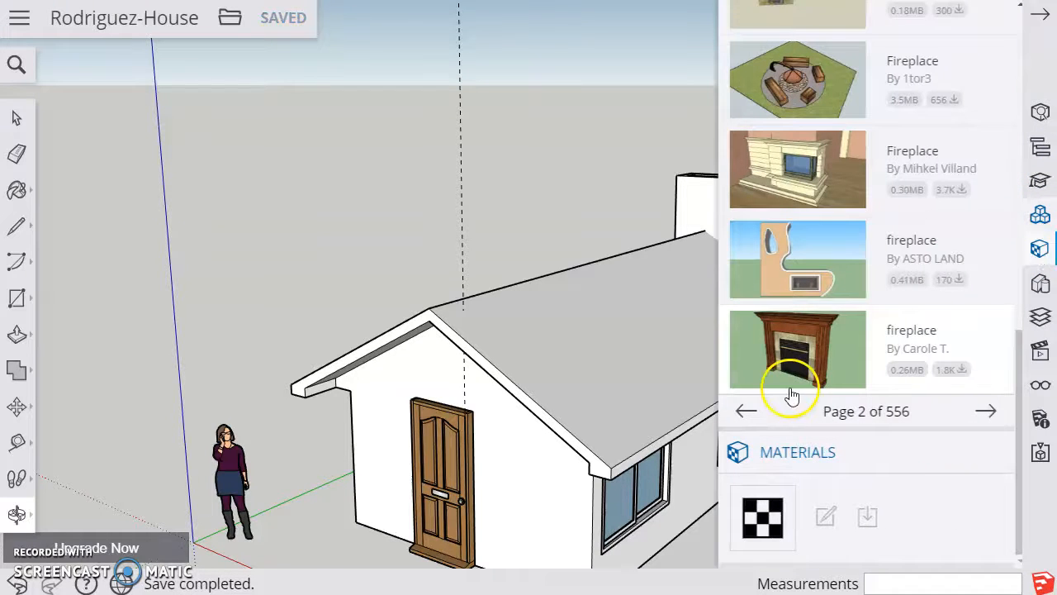
pyautogui.click(793, 502)
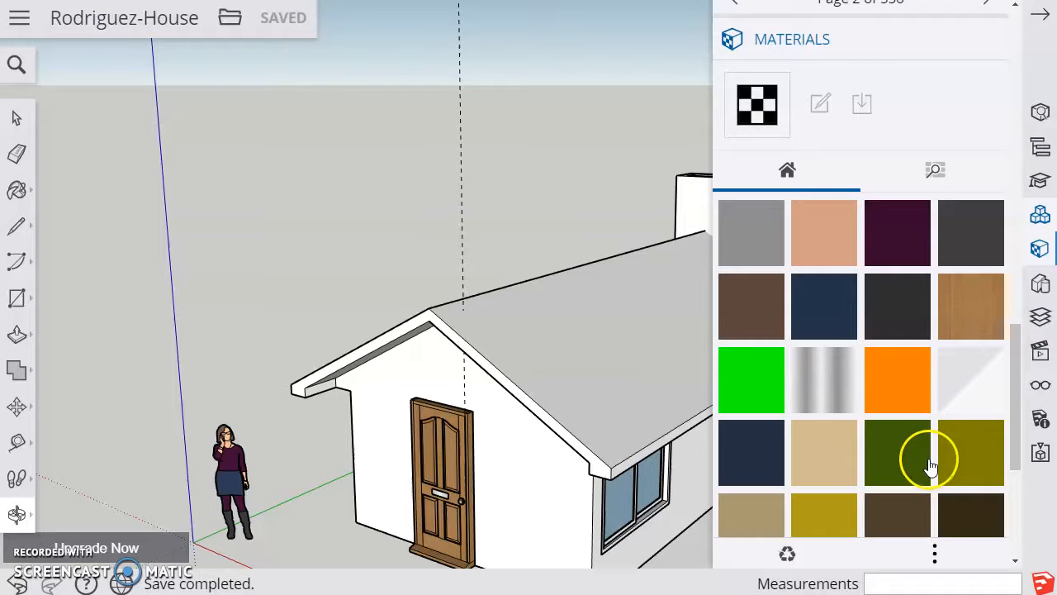
pyautogui.click(935, 171)
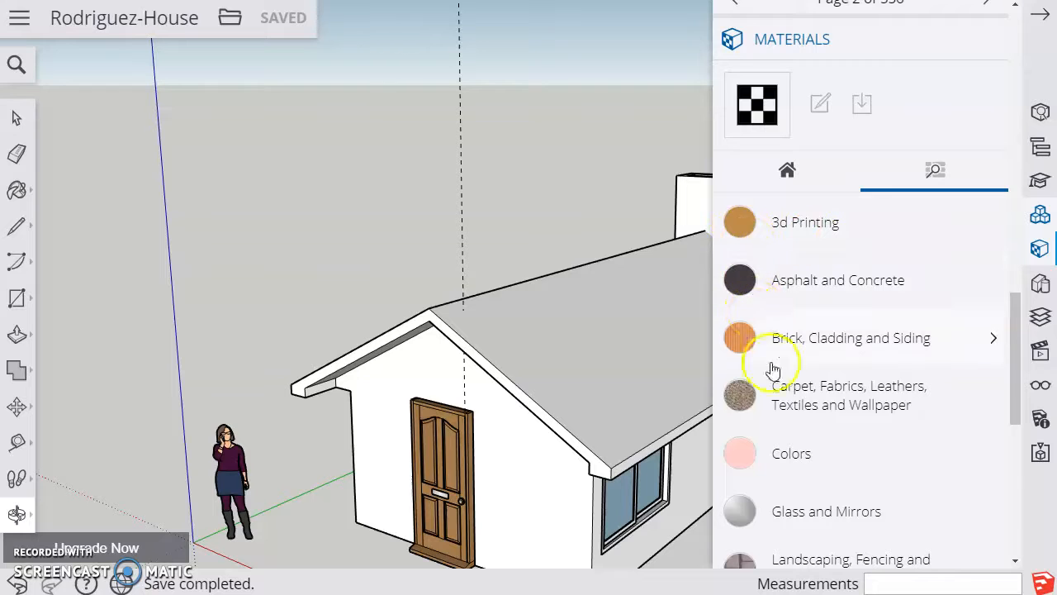
pyautogui.scroll(-6, 781, 388)
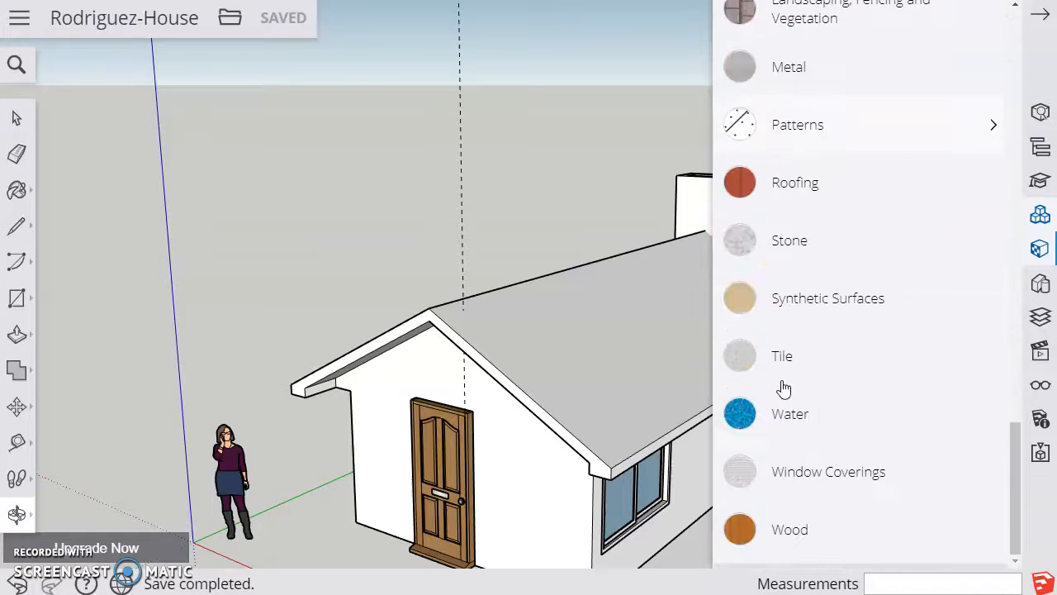
pyautogui.click(798, 185)
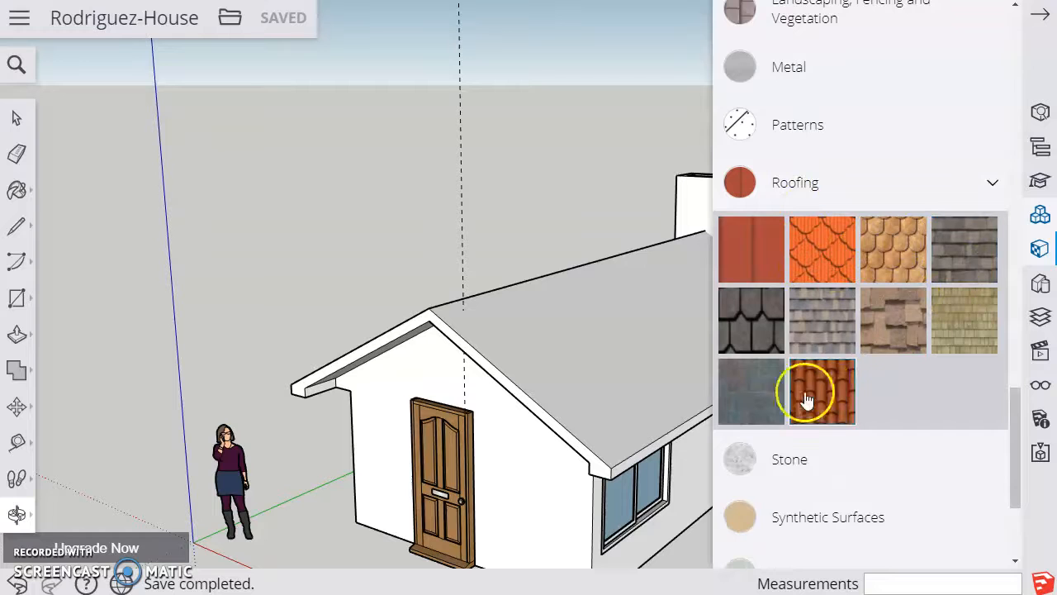
pyautogui.click(966, 256)
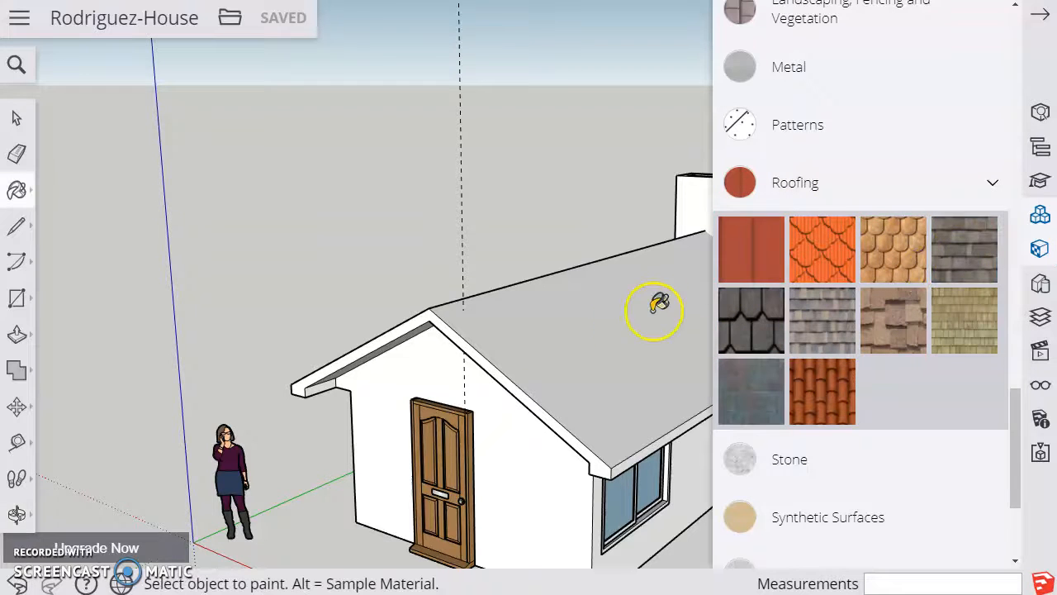
pyautogui.click(602, 331)
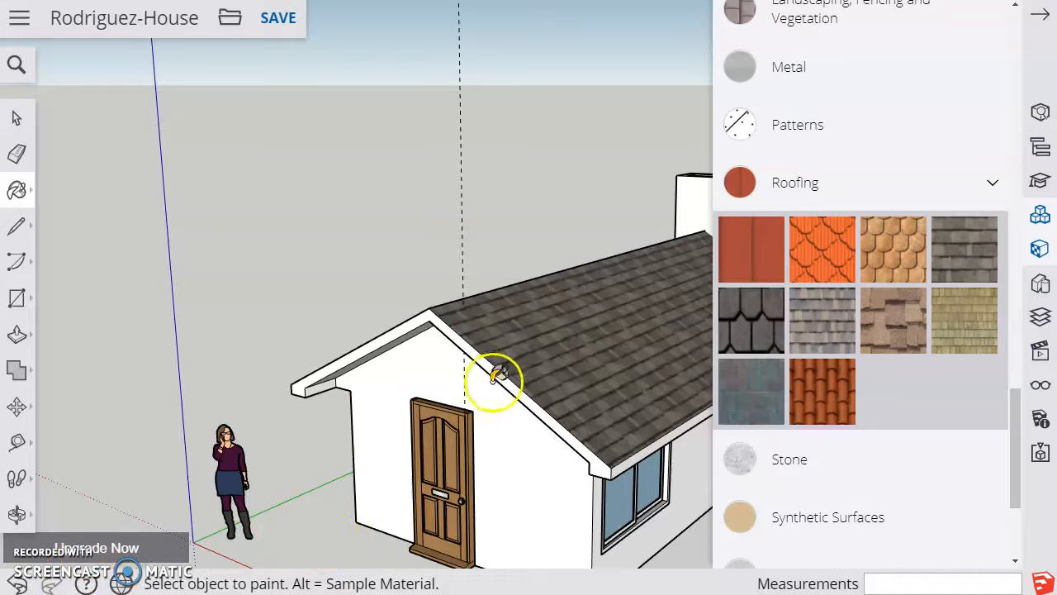
# Paint the opposite roof slope with the same dark grey Roofing shingle material
pyautogui.click(19, 516)
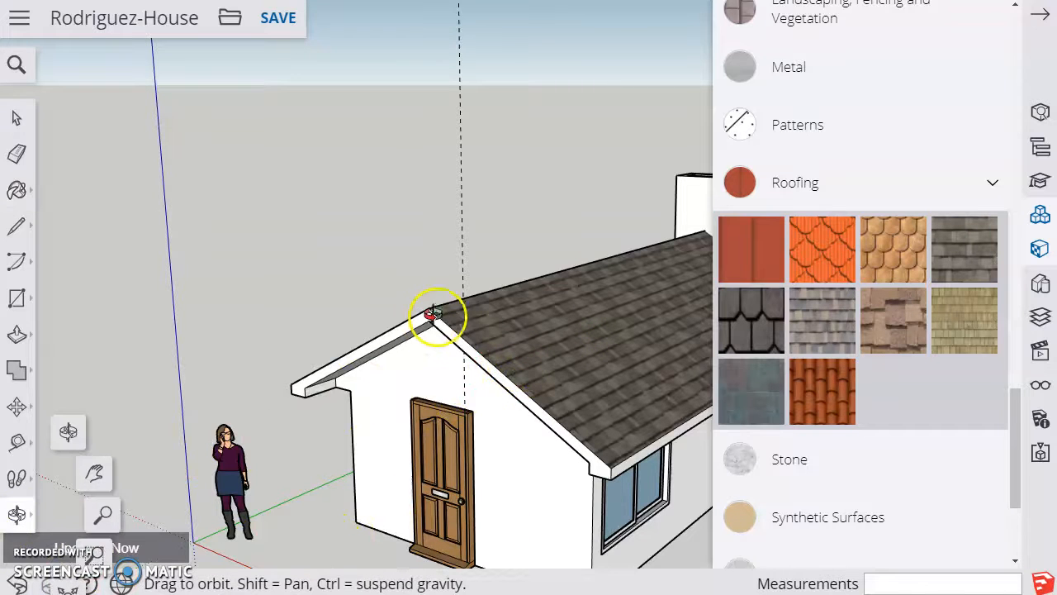
pyautogui.moveTo(501, 299); pyautogui.dragTo(254, 209)
pyautogui.moveTo(290, 264)
pyautogui.mouseDown()
pyautogui.moveTo(342, 338)
pyautogui.moveTo(503, 389)
pyautogui.moveTo(561, 372)
pyautogui.mouseUp()
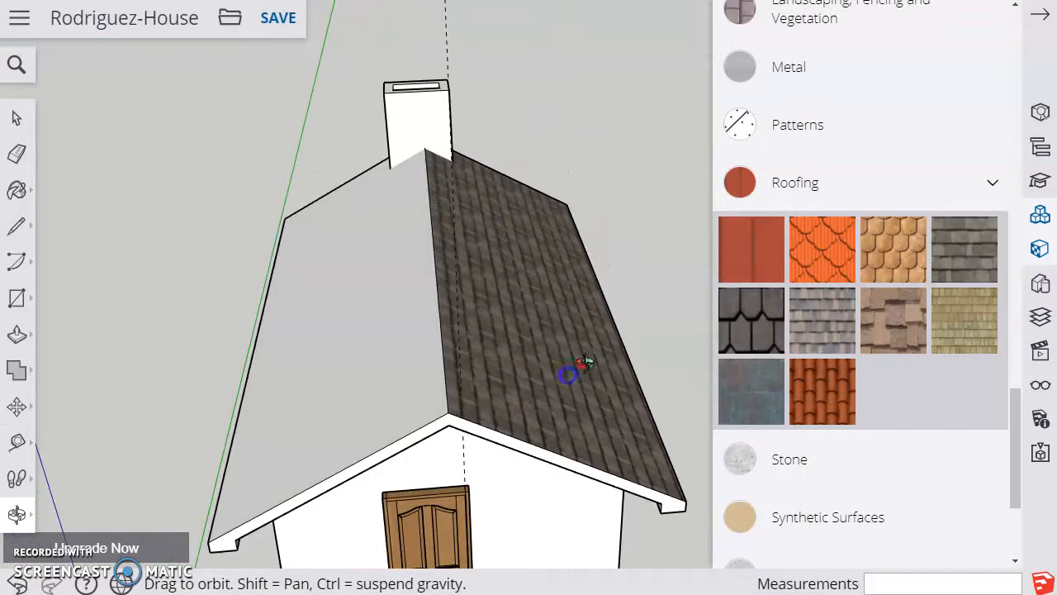
pyautogui.click(979, 256)
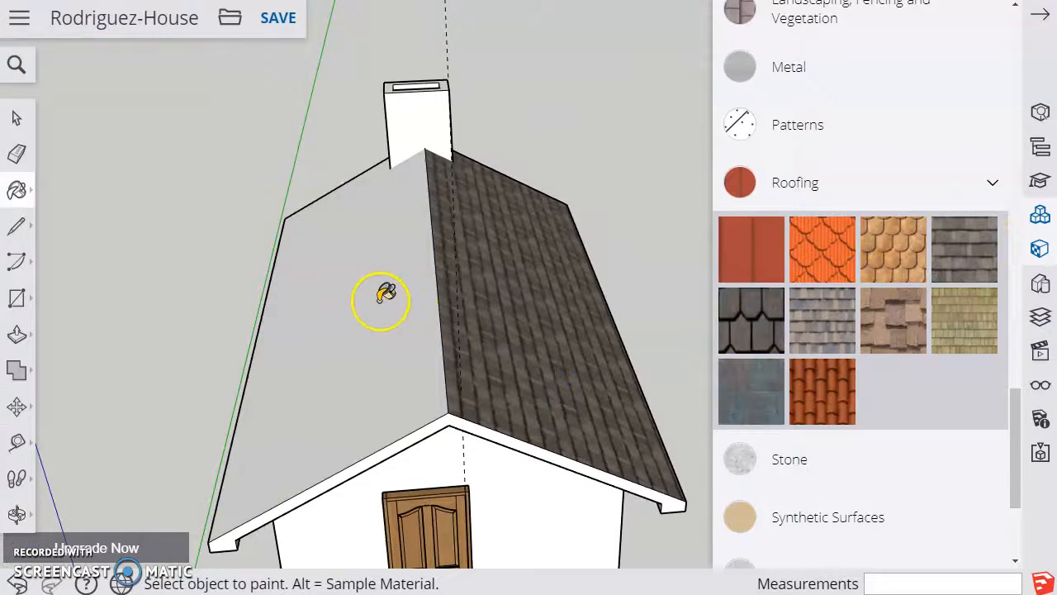
pyautogui.click(381, 299)
# Paint the front wall with the door and the adjoining side wall with the first tan material from Synthetic Surfaces
pyautogui.click(17, 516)
pyautogui.moveTo(509, 385); pyautogui.dragTo(473, 284)
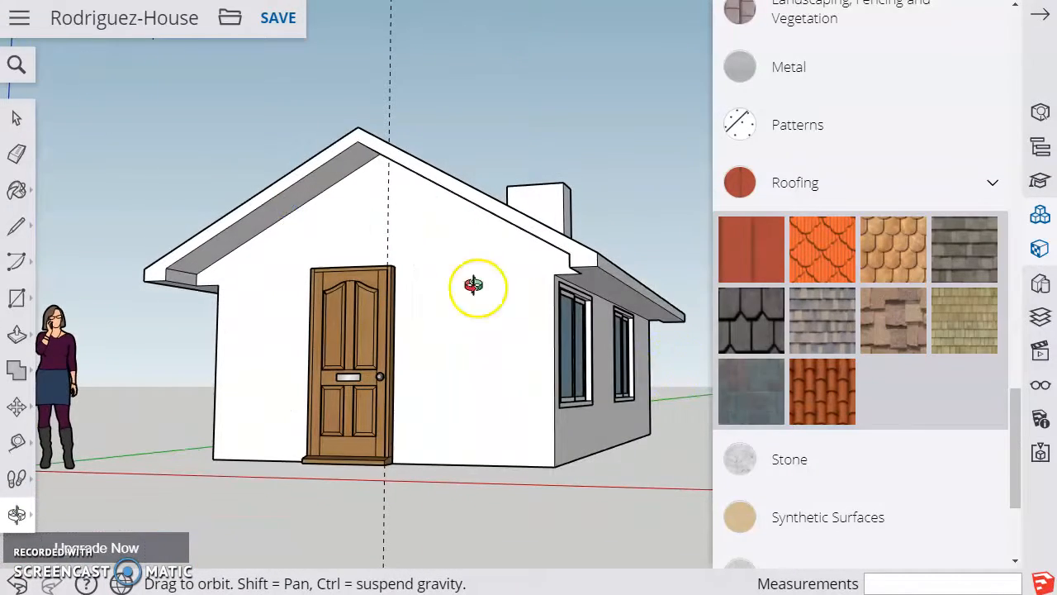
pyautogui.click(806, 526)
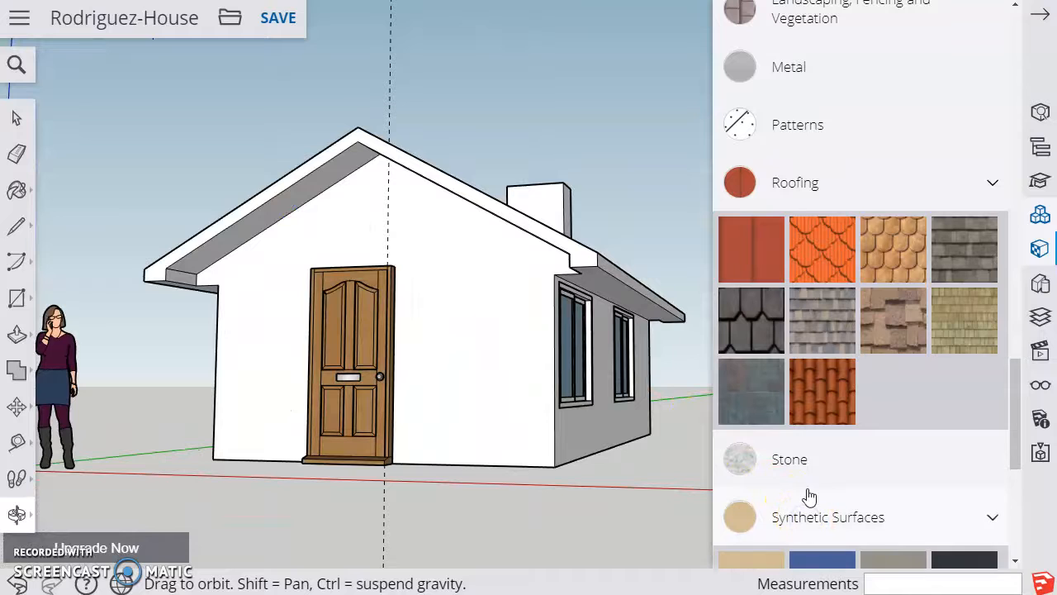
pyautogui.scroll(-4, 817, 479)
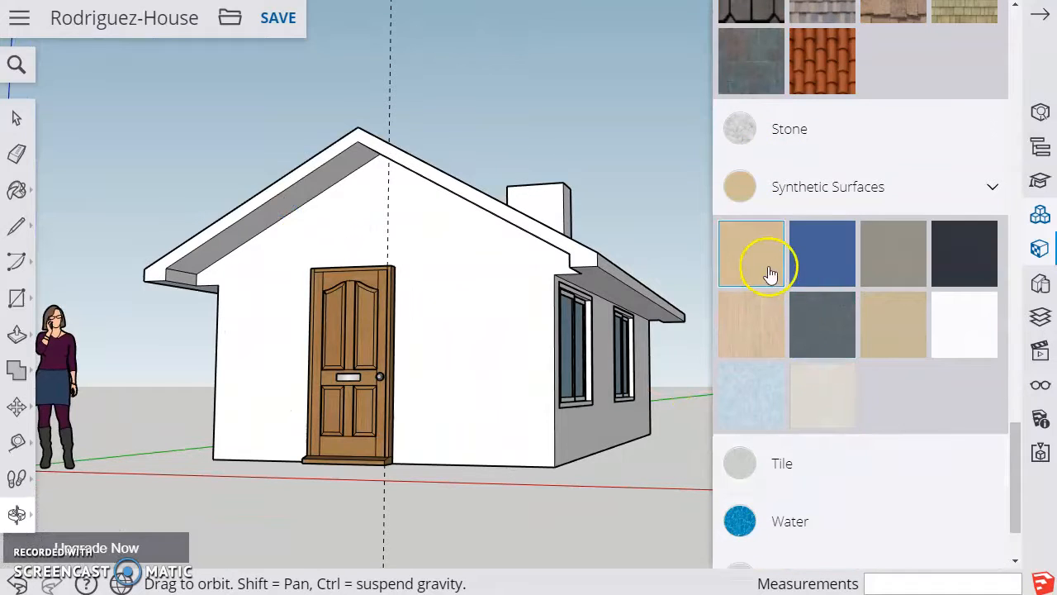
pyautogui.click(747, 266)
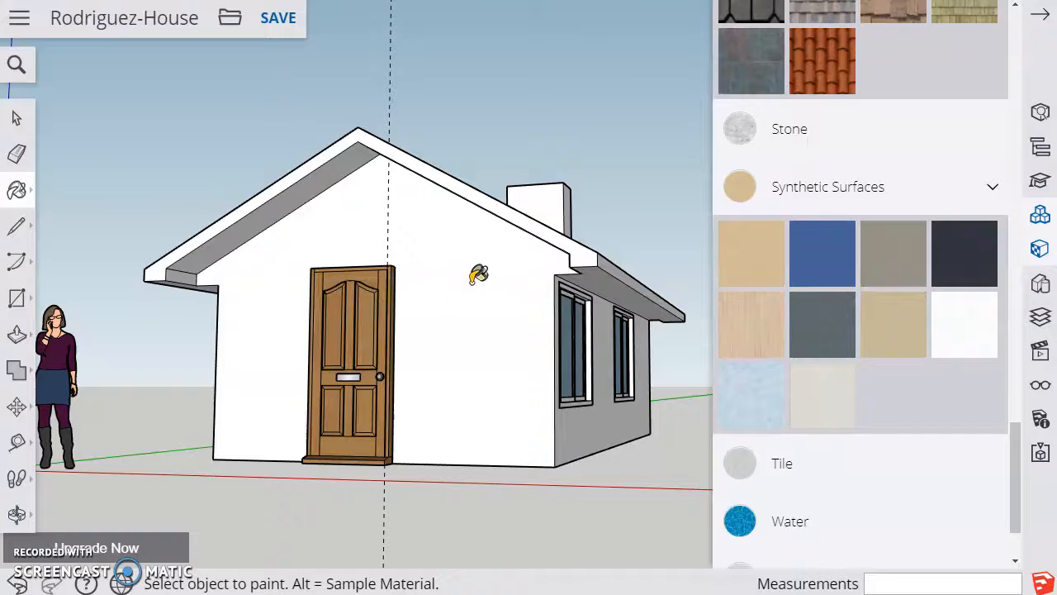
pyautogui.click(479, 338)
pyautogui.click(586, 432)
pyautogui.click(609, 425)
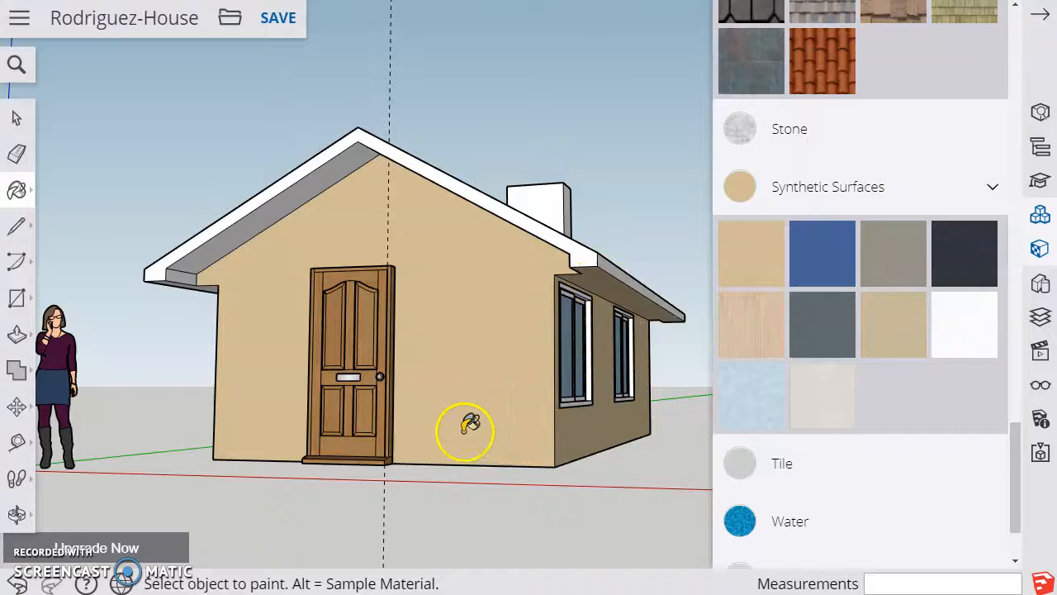
# Paint the rear wall on both sides of the chimney with Quartz Light Brown
pyautogui.click(17, 514)
pyautogui.moveTo(578, 401); pyautogui.dragTo(450, 364)
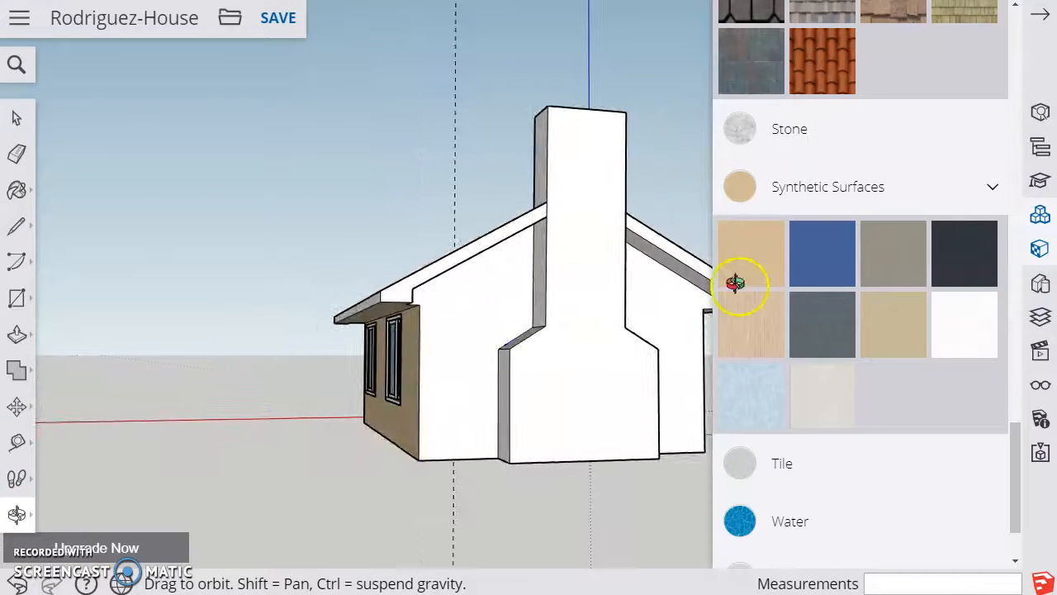
pyautogui.click(895, 323)
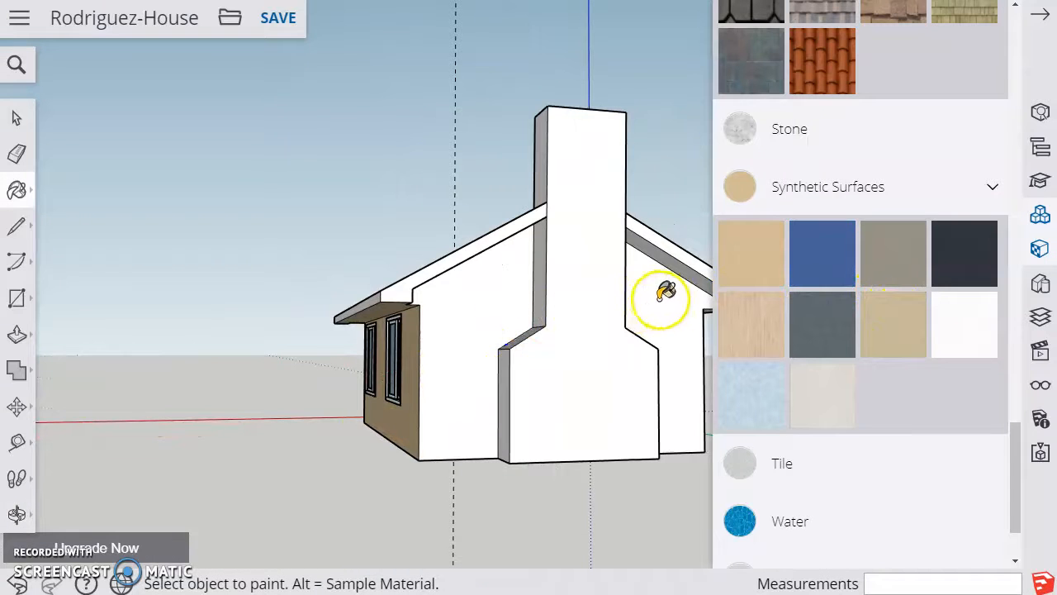
pyautogui.click(686, 317)
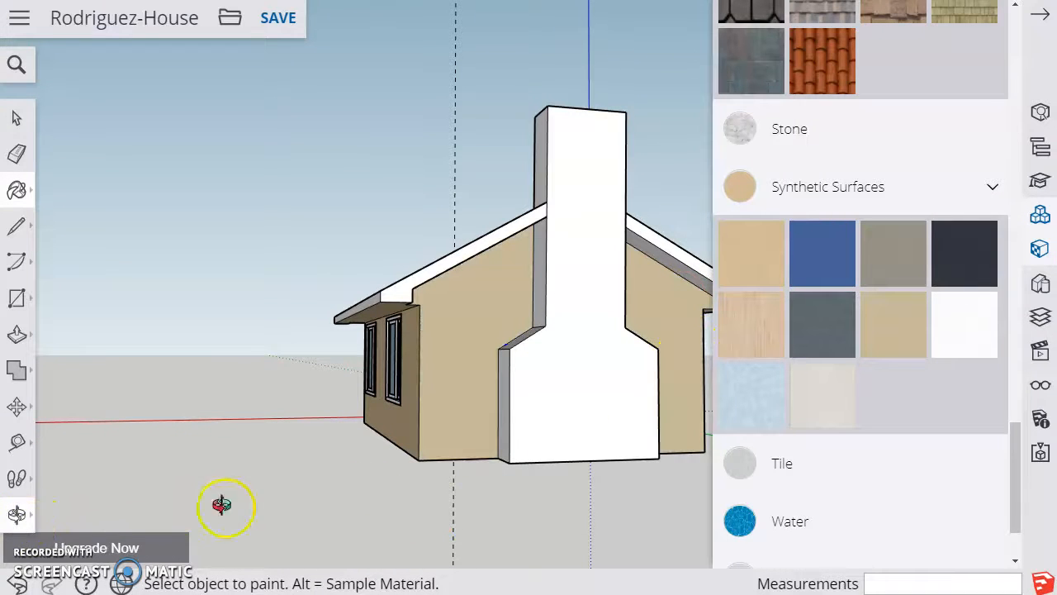
# Paint the remaining long side wall with the windows in Quartz Light Brown
pyautogui.click(16, 514)
pyautogui.moveTo(460, 341); pyautogui.dragTo(510, 375)
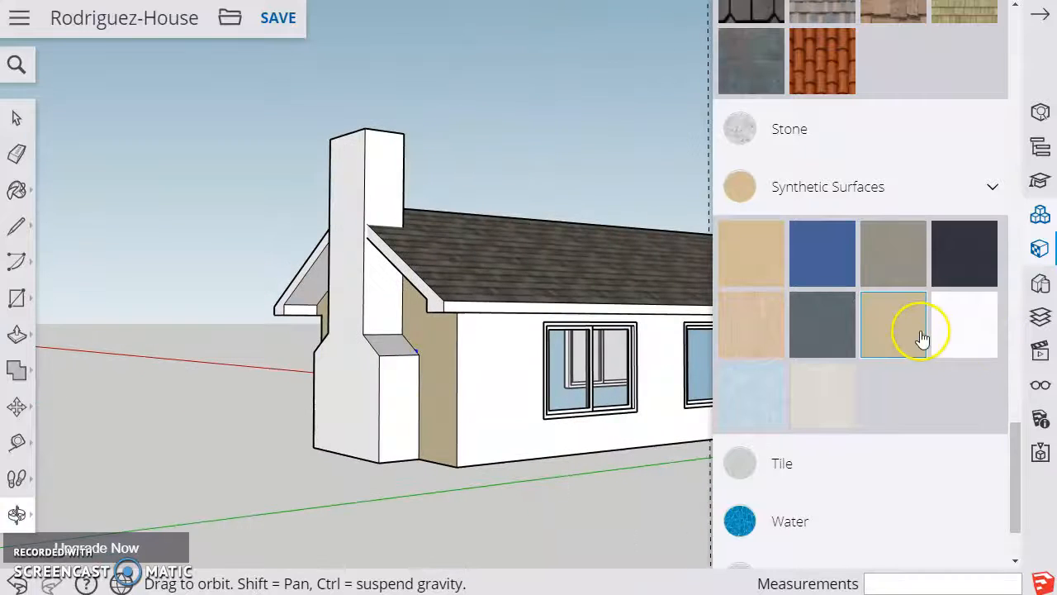
pyautogui.click(917, 330)
pyautogui.click(487, 363)
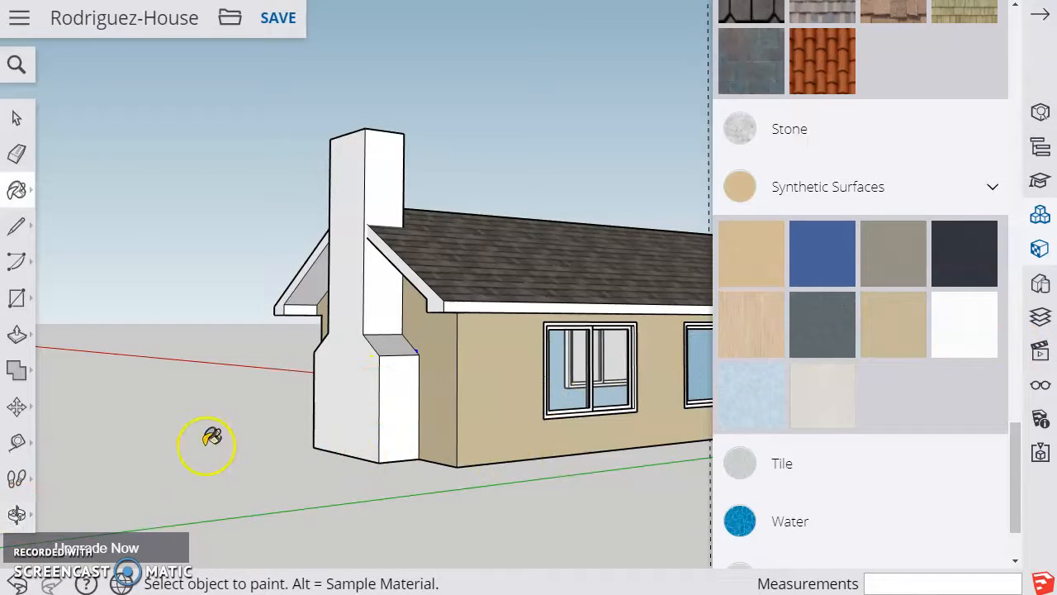
# Paint the underside of the roof overhang above the side windows with Quartz Light Brown
pyautogui.moveTo(566, 339); pyautogui.dragTo(351, 272, button='middle')
pyautogui.moveTo(555, 299); pyautogui.dragTo(520, 189, button='middle')
pyautogui.click(922, 322)
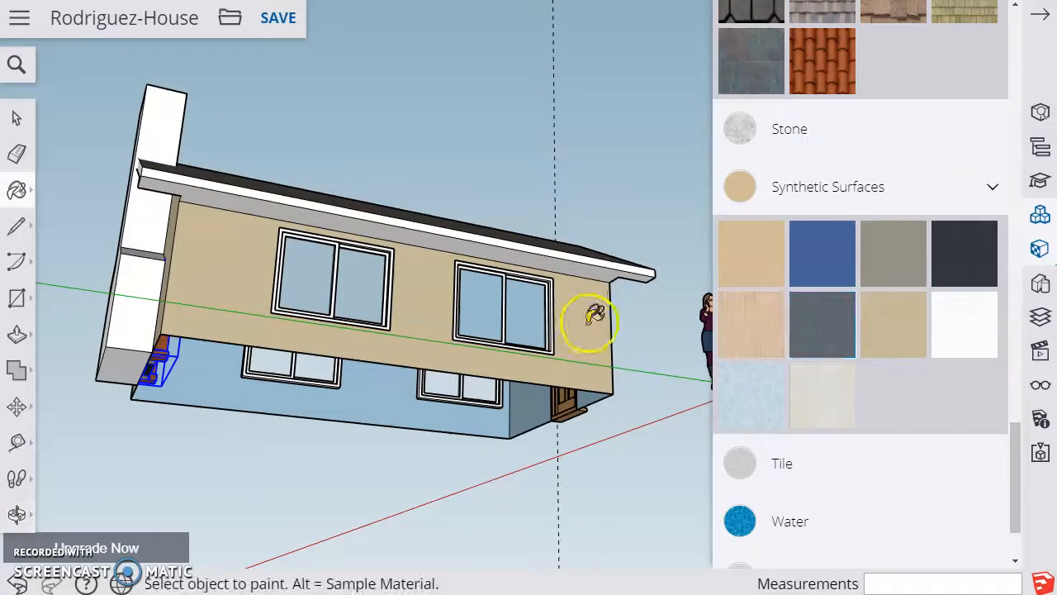
pyautogui.click(549, 256)
pyautogui.click(504, 451)
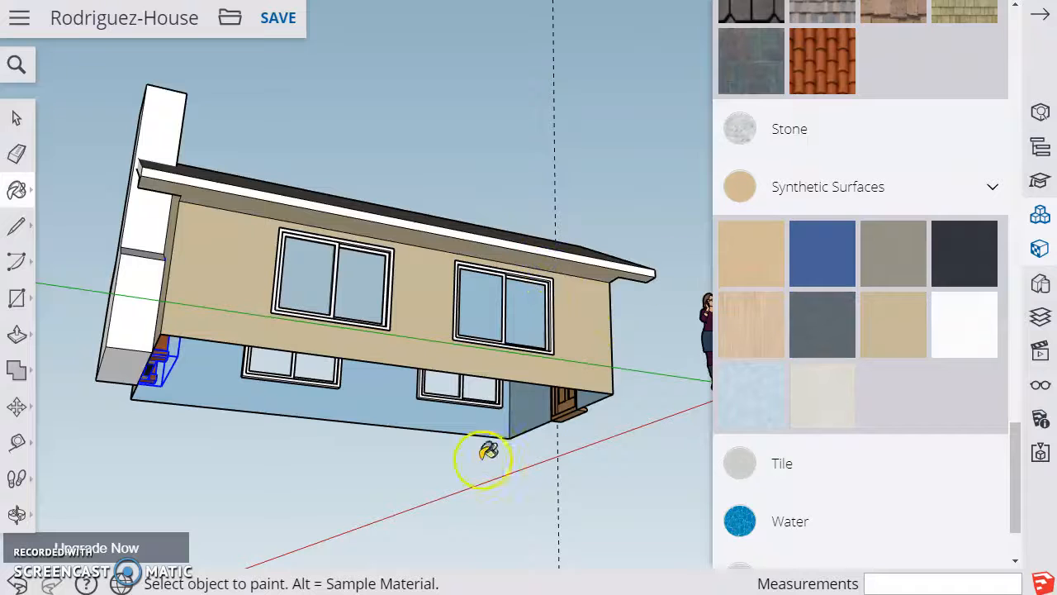
# Paint the roof fascia on the chimney gable and along the adjacent eave with Color D02, the light yellow-orange from Colors
pyautogui.click(10, 515)
pyautogui.moveTo(523, 307); pyautogui.dragTo(435, 355)
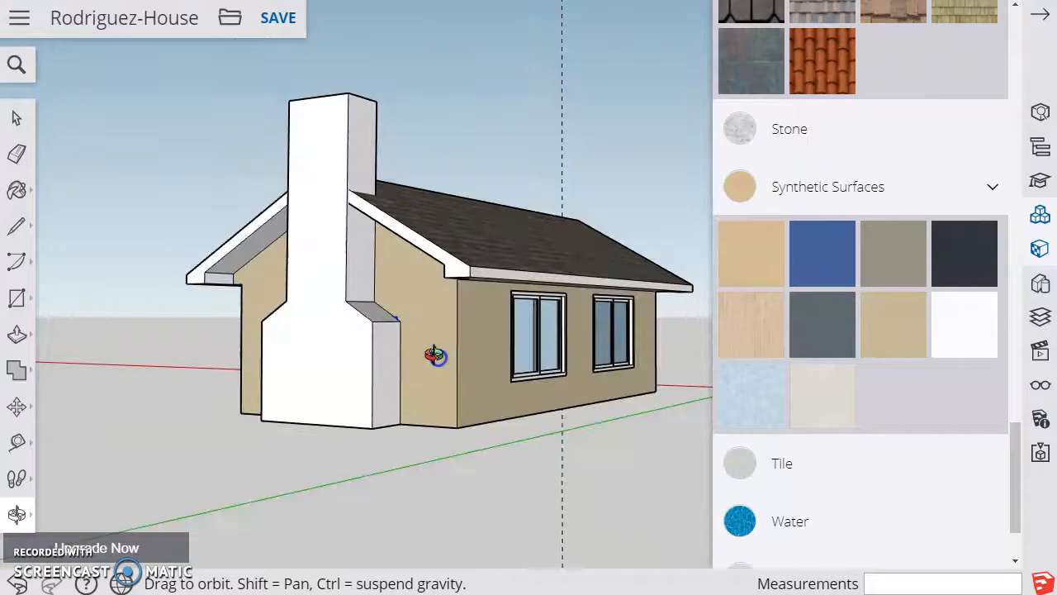
pyautogui.moveTo(429, 300); pyautogui.dragTo(275, 324)
pyautogui.moveTo(357, 324); pyautogui.dragTo(337, 314)
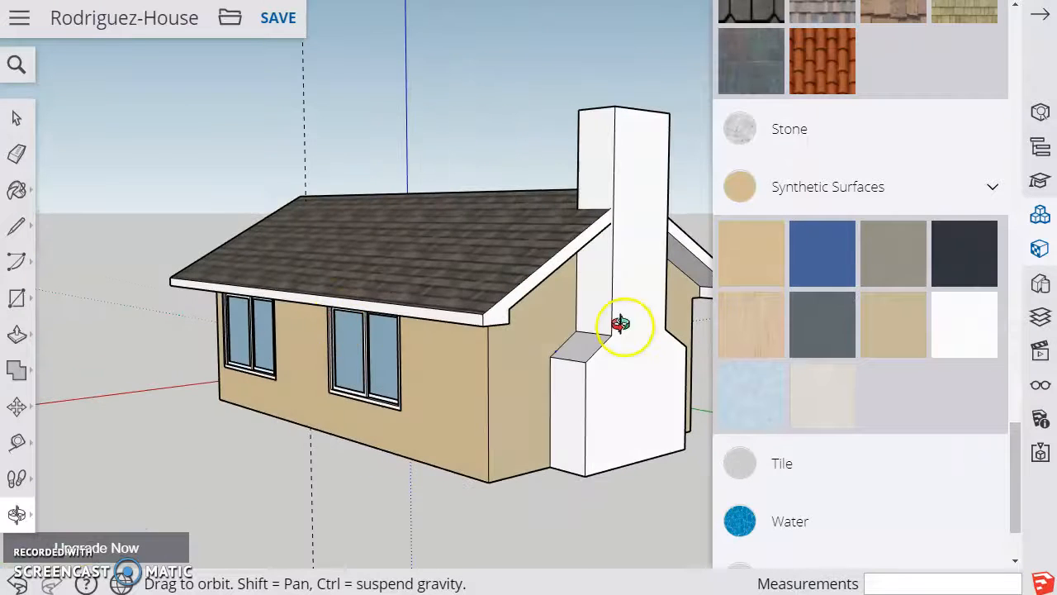
pyautogui.scroll(-2, 830, 361)
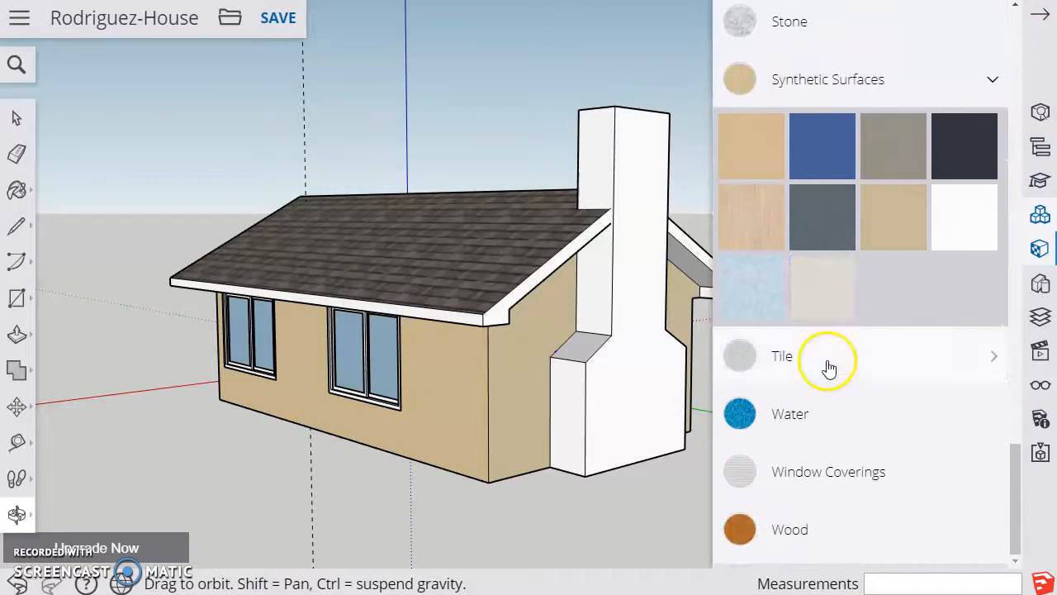
pyautogui.scroll(7, 904, 432)
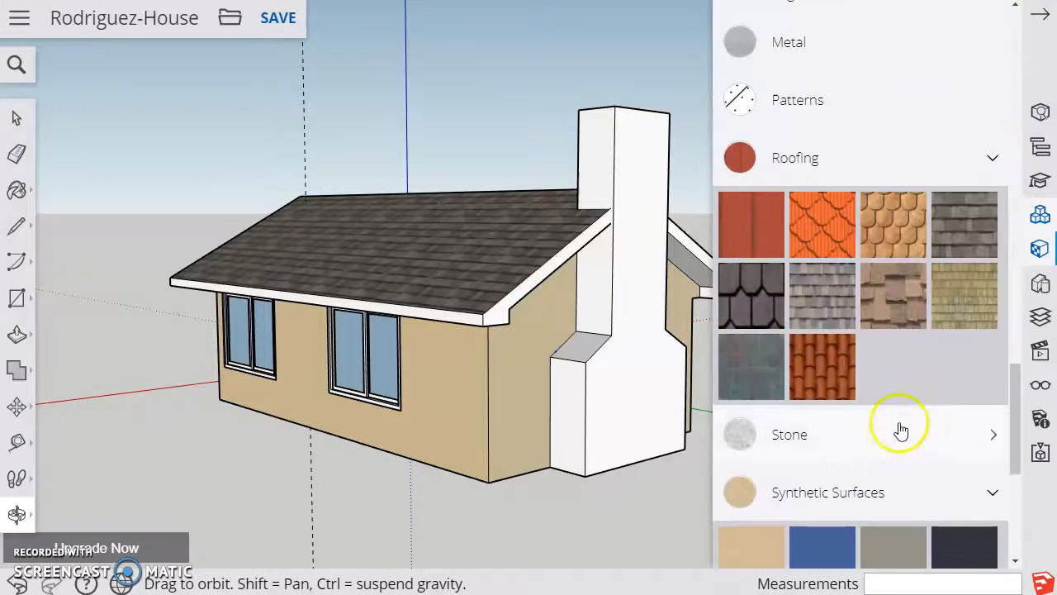
pyautogui.scroll(4, 863, 413)
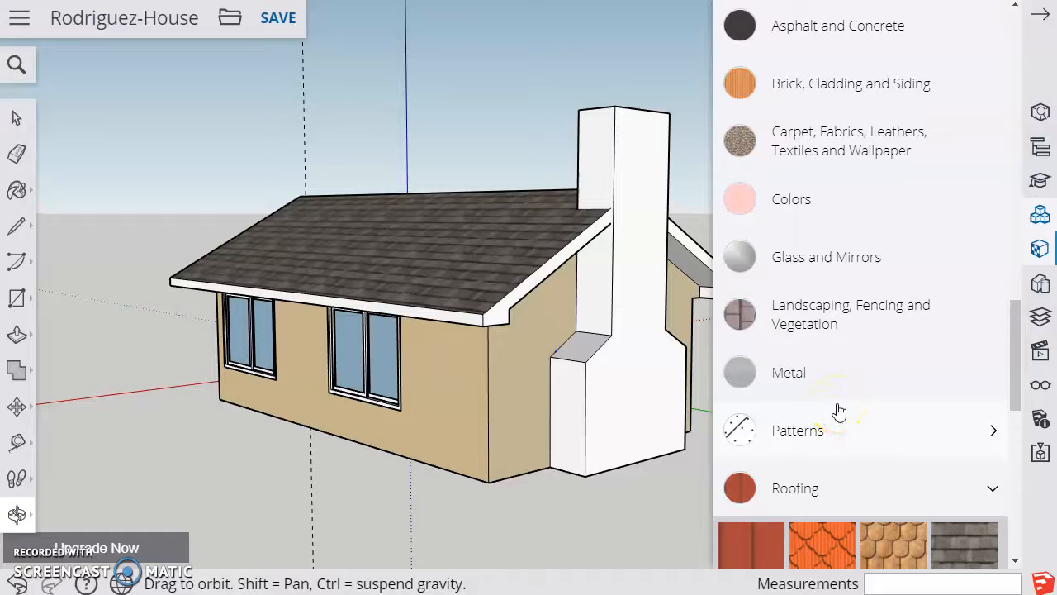
pyautogui.scroll(5, 839, 411)
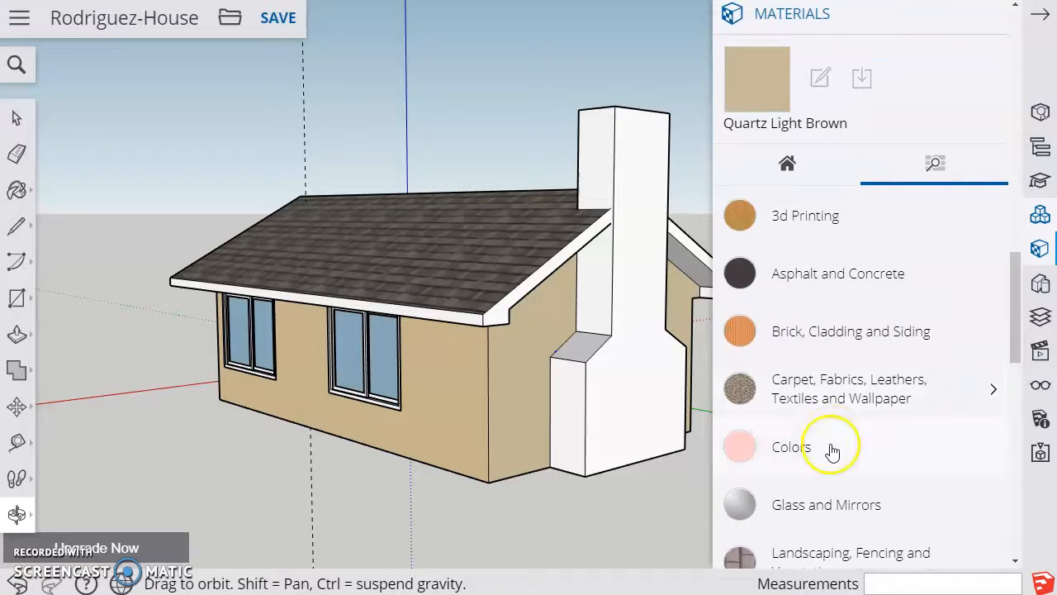
pyautogui.click(828, 453)
pyautogui.scroll(-13, 830, 444)
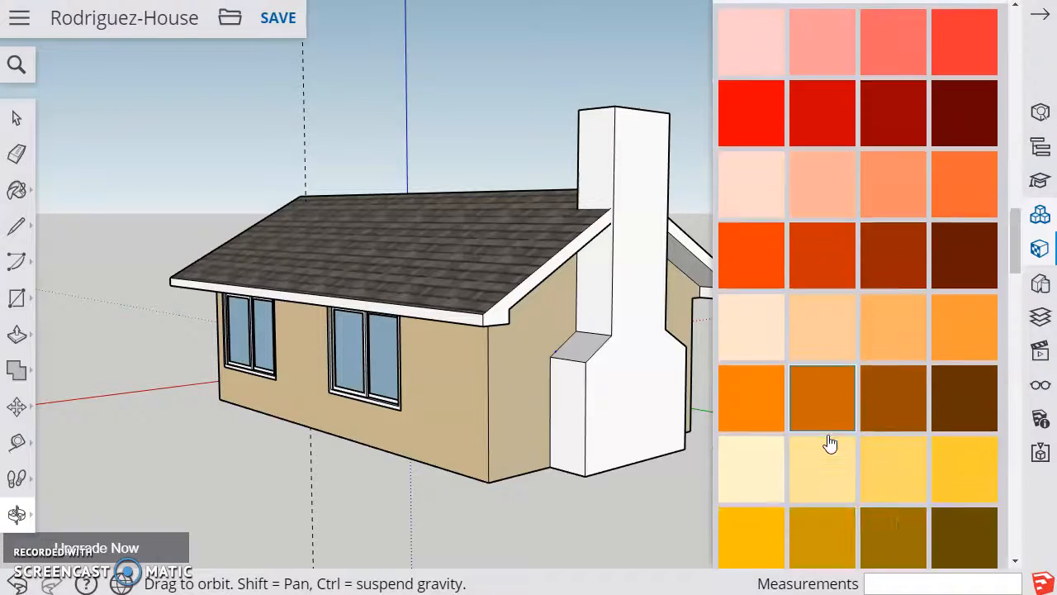
pyautogui.scroll(-4, 830, 442)
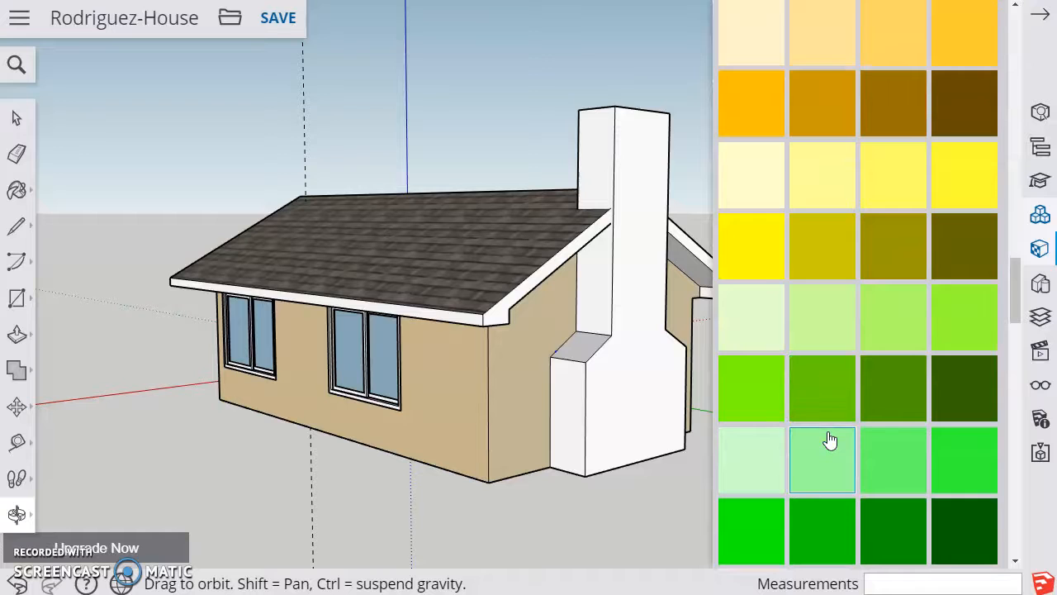
pyautogui.click(820, 69)
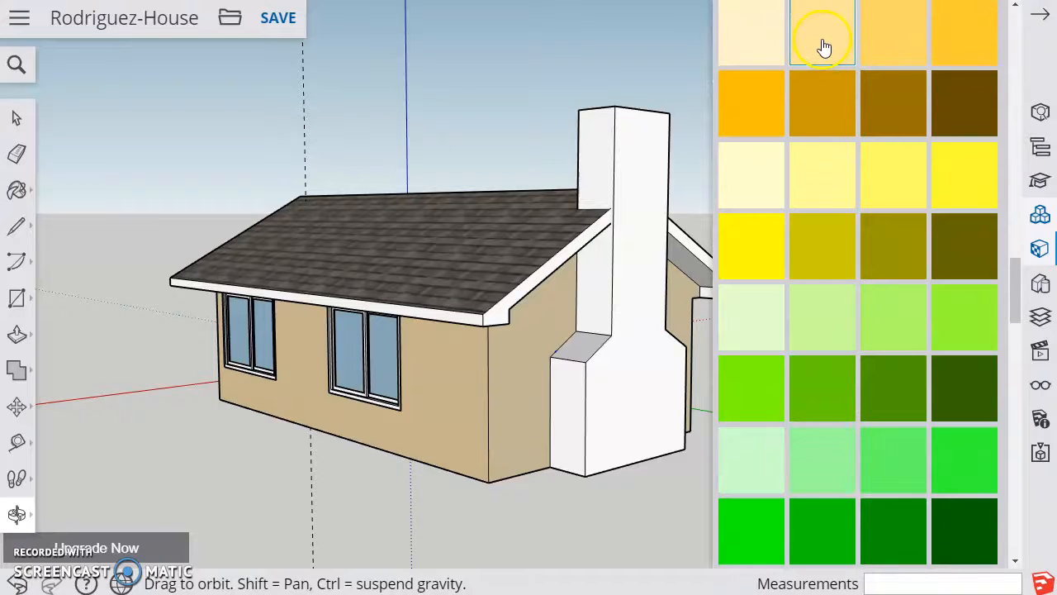
pyautogui.click(500, 312)
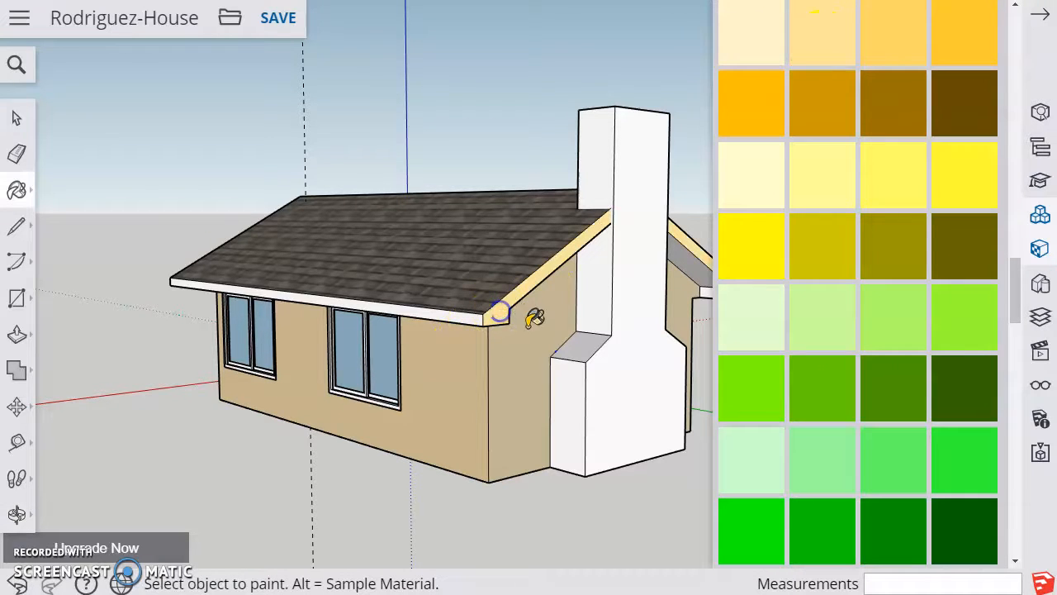
pyautogui.click(460, 315)
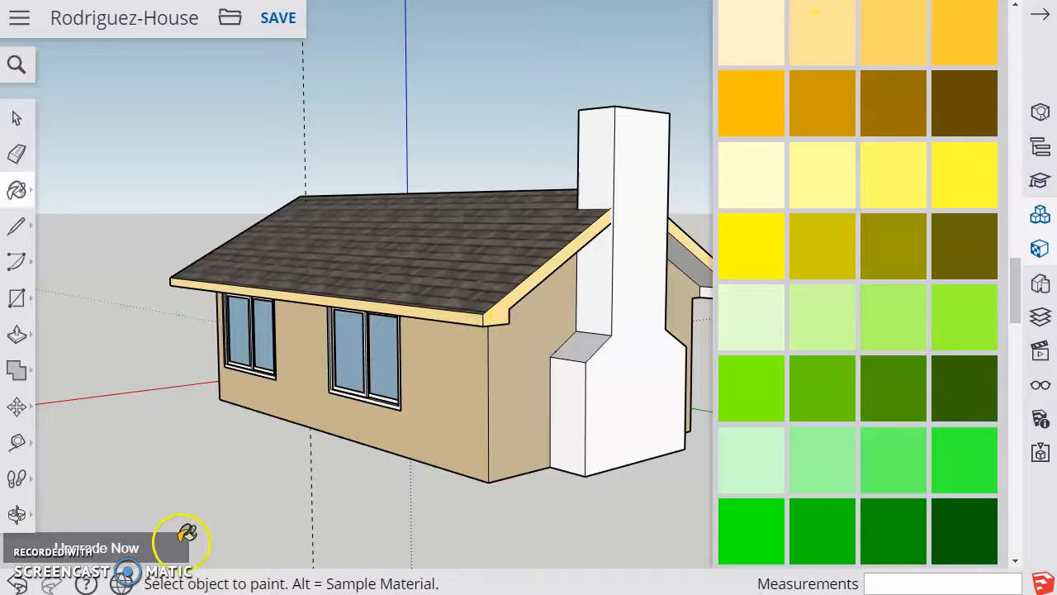
# Paint the roof fascia of the front gable with the paler cream shade from Colors
pyautogui.click(16, 514)
pyautogui.moveTo(181, 283); pyautogui.dragTo(466, 281)
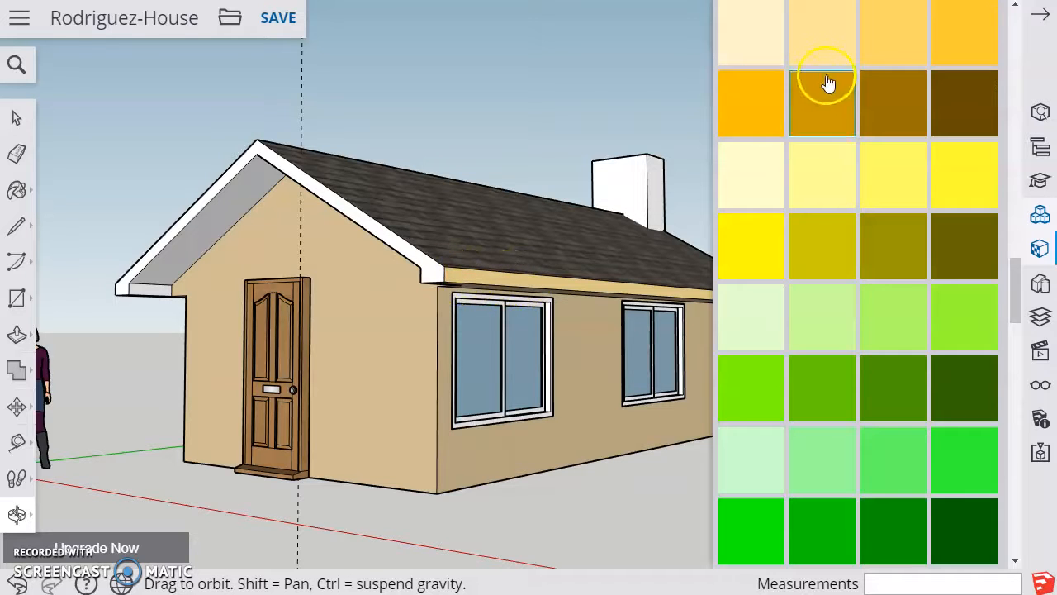
pyautogui.scroll(3, 772, 124)
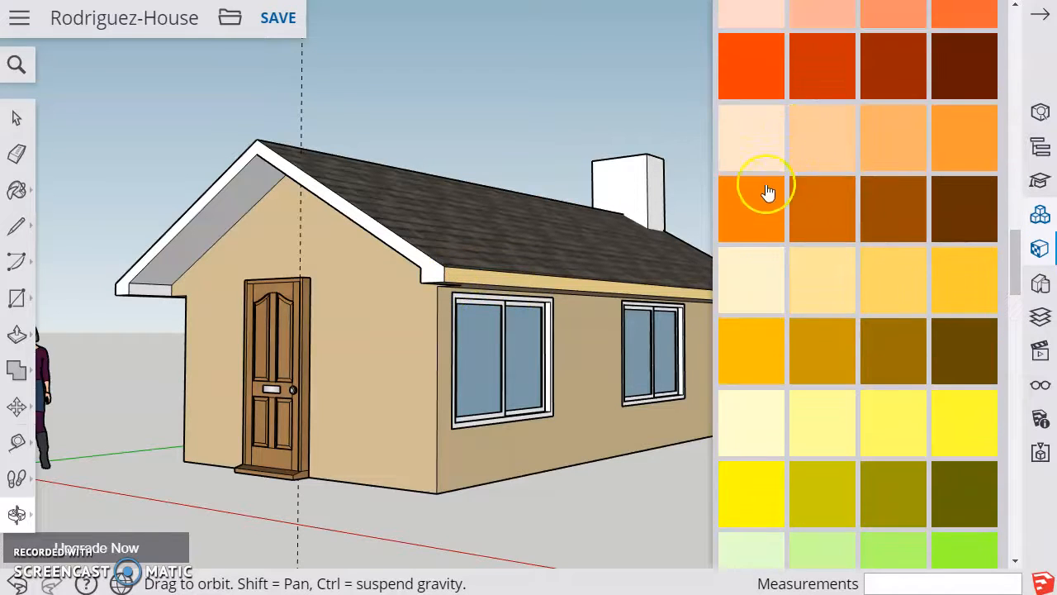
pyautogui.click(743, 302)
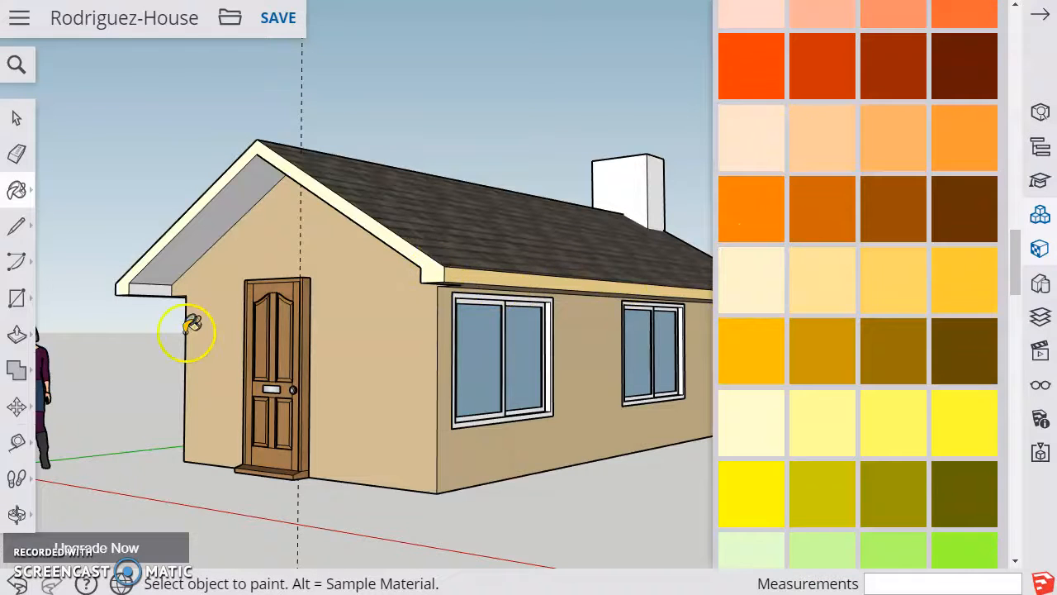
pyautogui.moveTo(263, 306)
pyautogui.mouseDown(button='middle')
pyautogui.moveTo(701, 352)
pyautogui.moveTo(534, 347)
pyautogui.mouseUp(button='middle')
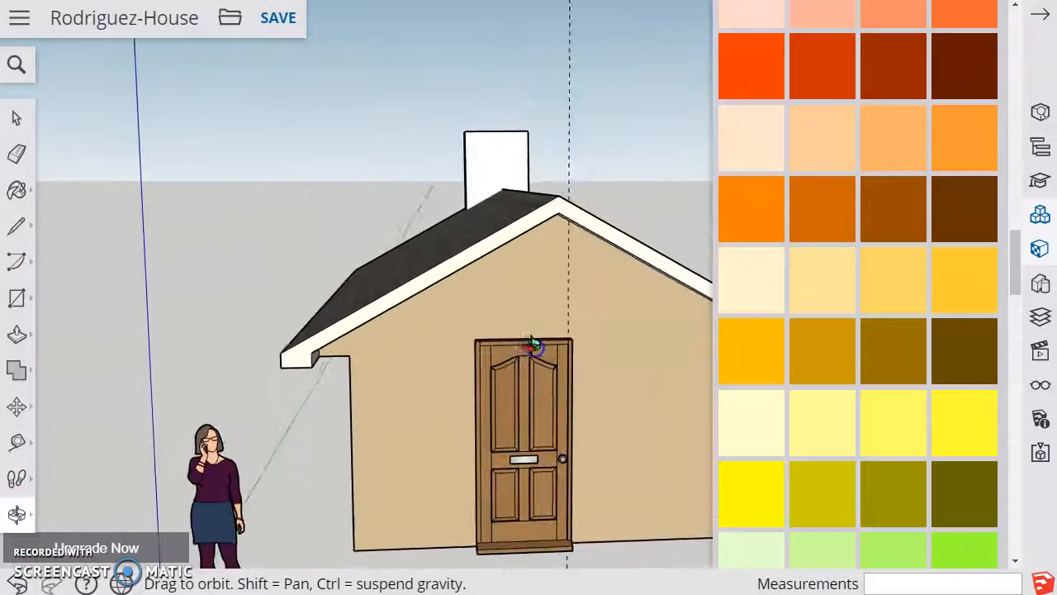
pyautogui.click(642, 240)
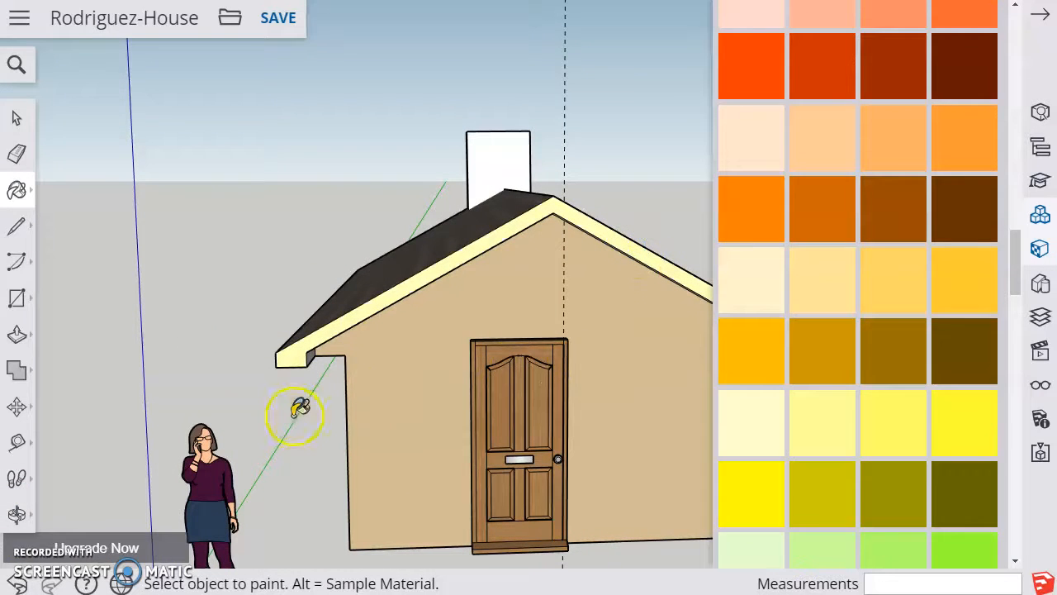
# Repaint the front gable fascia and paint the eave fascia on the other long side with Color D02
pyautogui.moveTo(435, 438); pyautogui.dragTo(467, 308, button='middle')
pyautogui.click(794, 256)
pyautogui.click(777, 273)
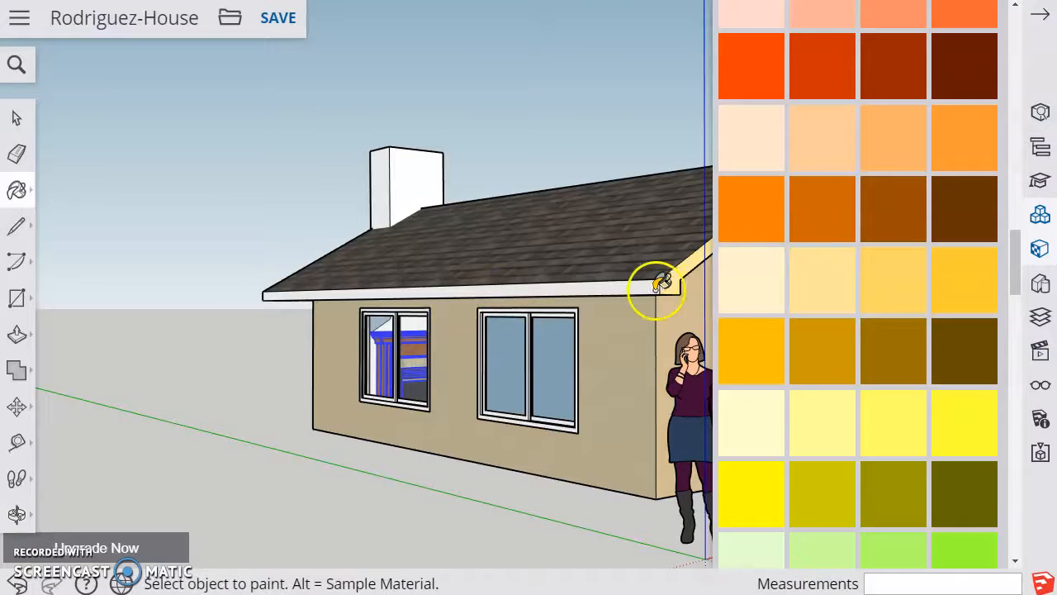
pyautogui.click(649, 286)
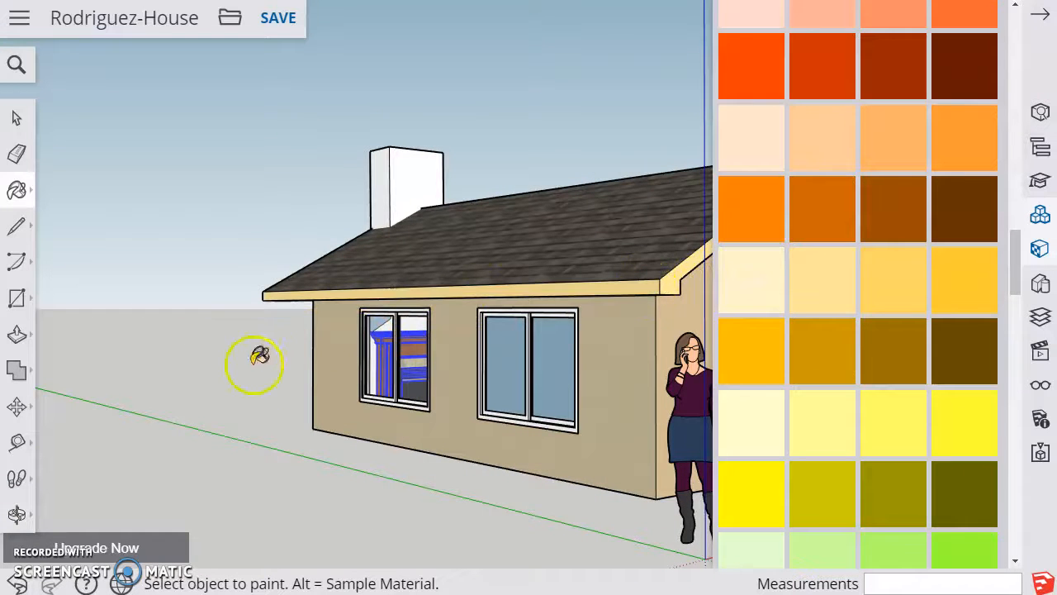
# Paint the chimney's broad outer face and the side faces toward the two-window wall with the red-brown brick from Brick, Cladding and Siding
pyautogui.click(13, 514)
pyautogui.moveTo(550, 264); pyautogui.dragTo(588, 329)
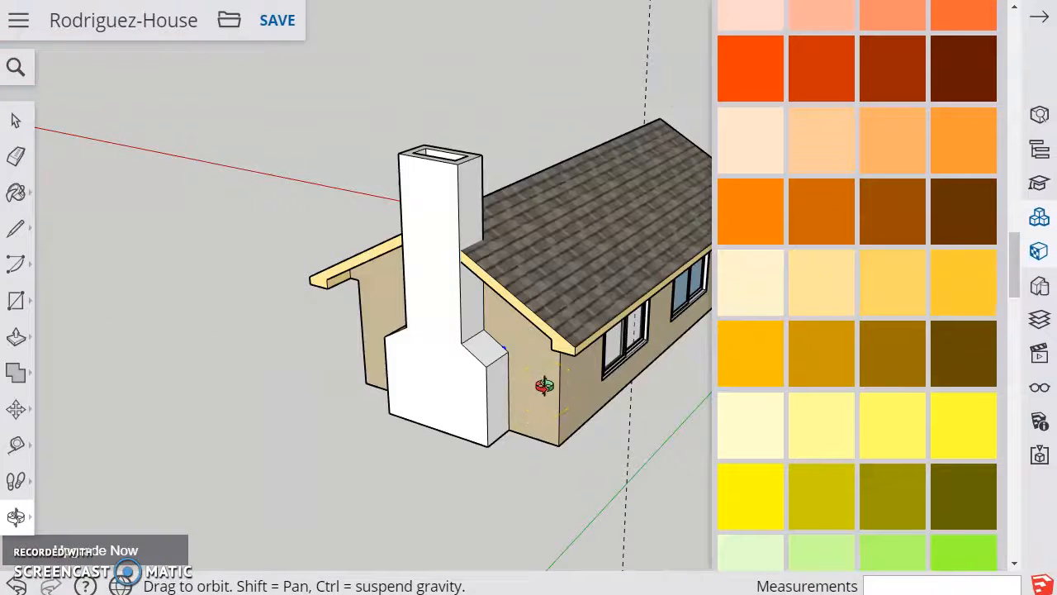
pyautogui.moveTo(1018, 256); pyautogui.dragTo(1017, 165)
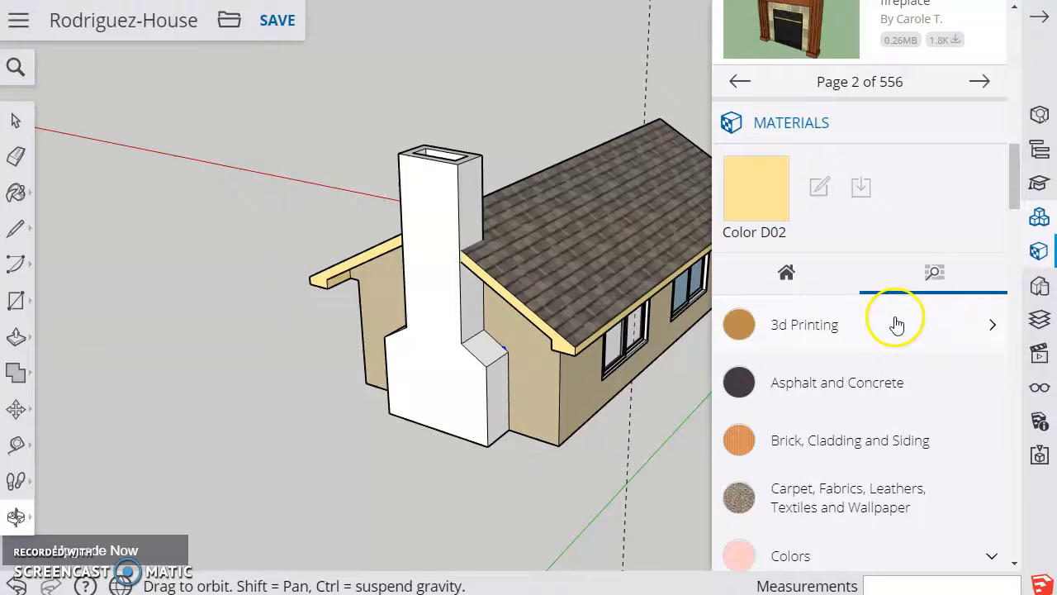
pyautogui.scroll(-4, 878, 371)
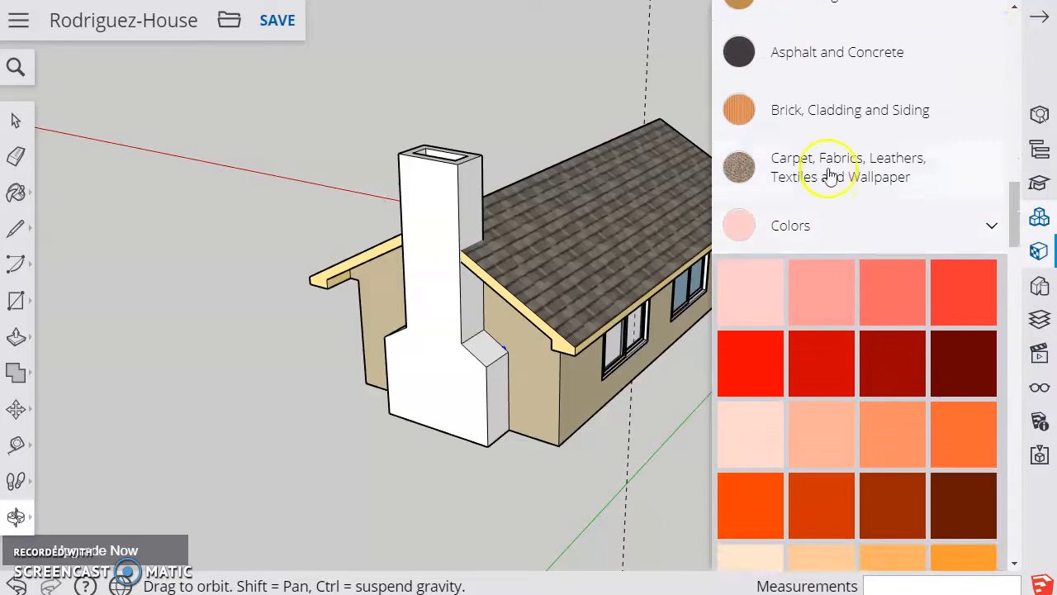
pyautogui.click(807, 116)
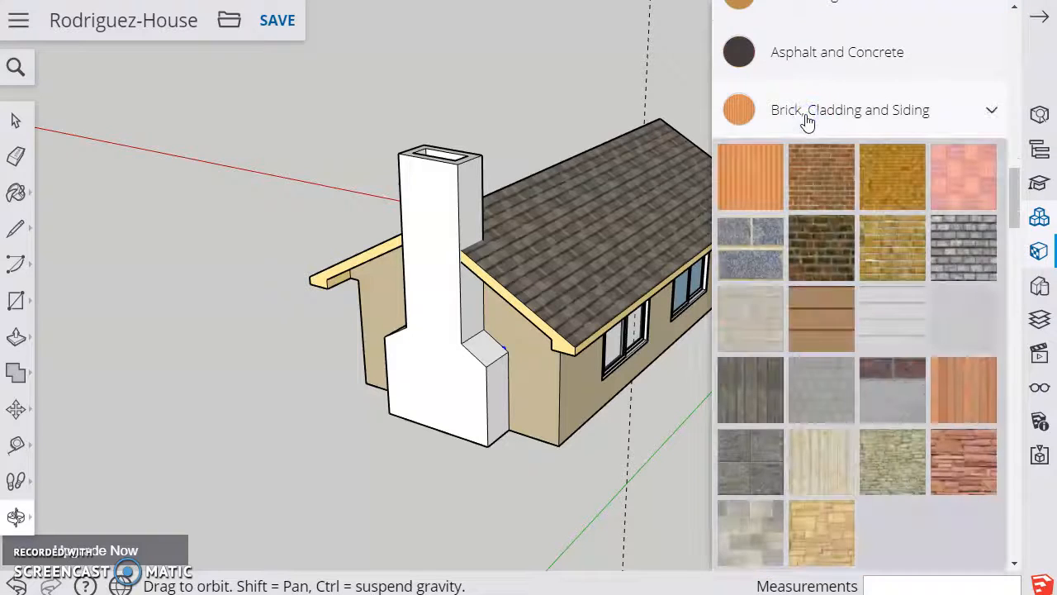
pyautogui.click(824, 185)
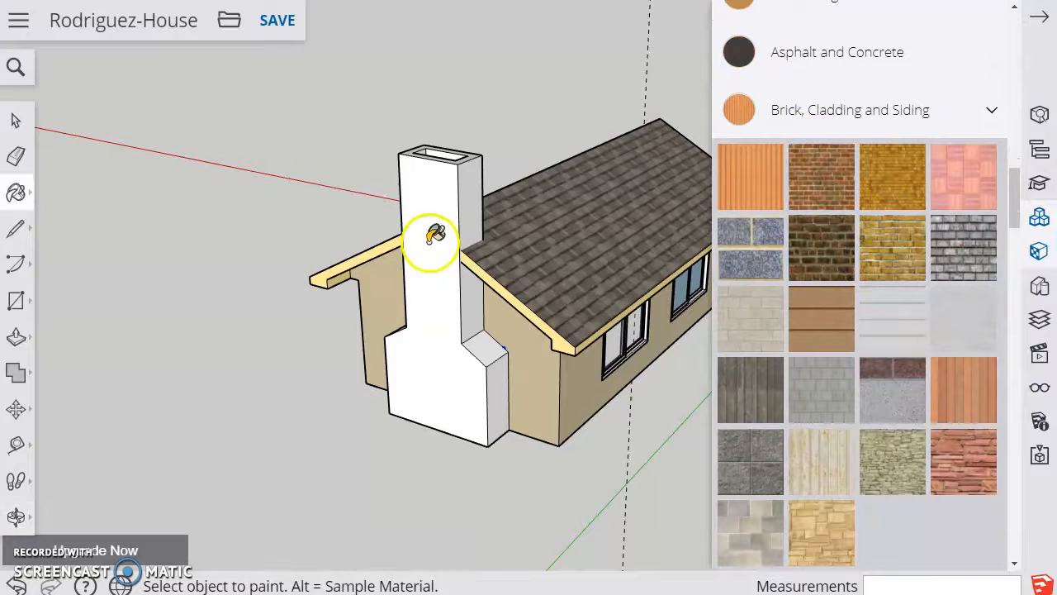
pyautogui.click(475, 207)
pyautogui.click(475, 207)
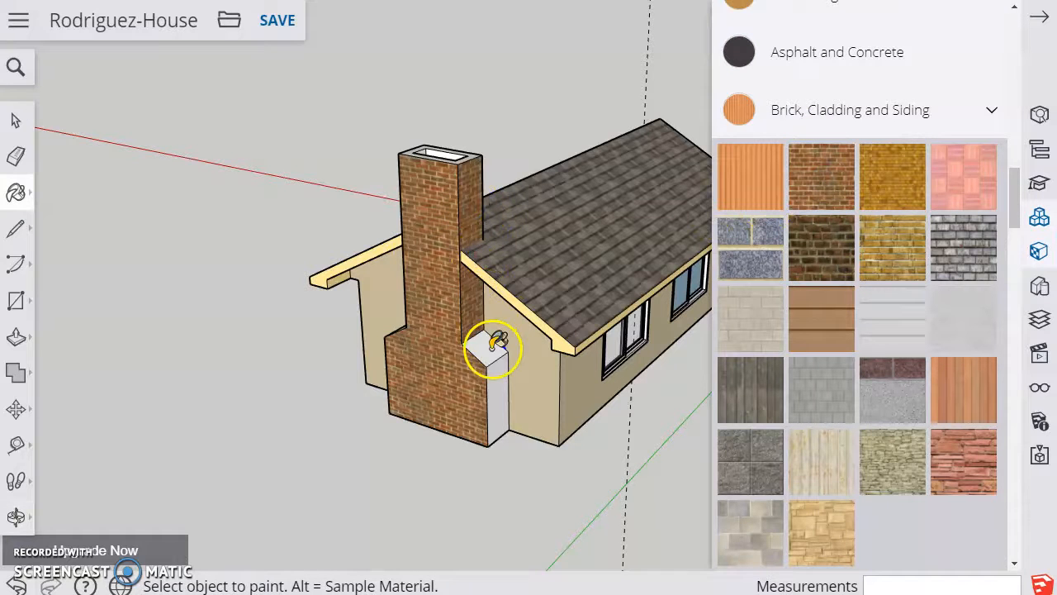
pyautogui.click(501, 364)
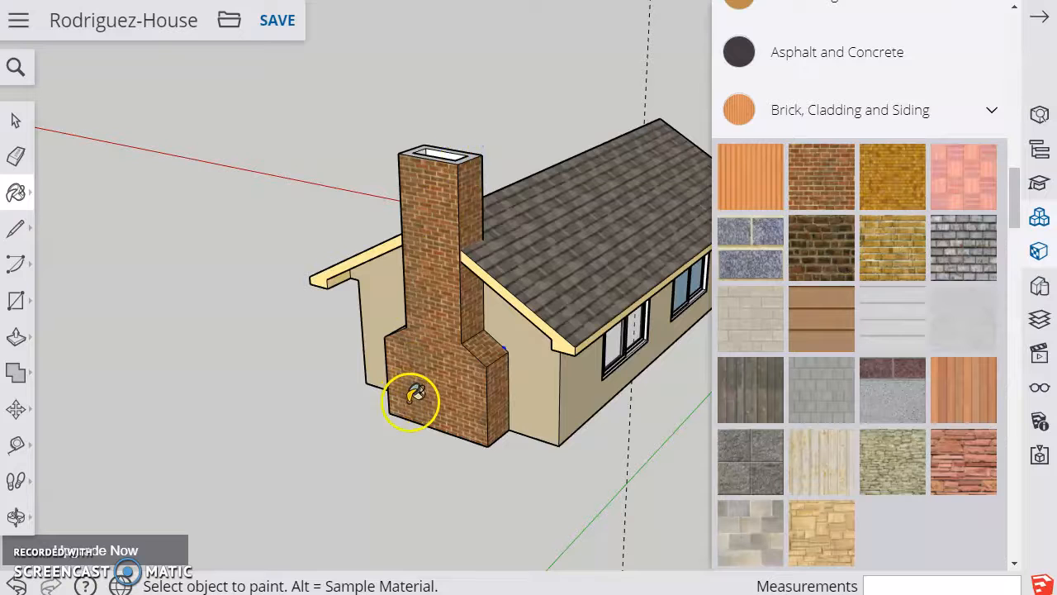
# Paint the unpainted opposite side of the chimney, including its sloped shoulder and base, with the same red-brown brick
pyautogui.scroll(3, 415, 389)
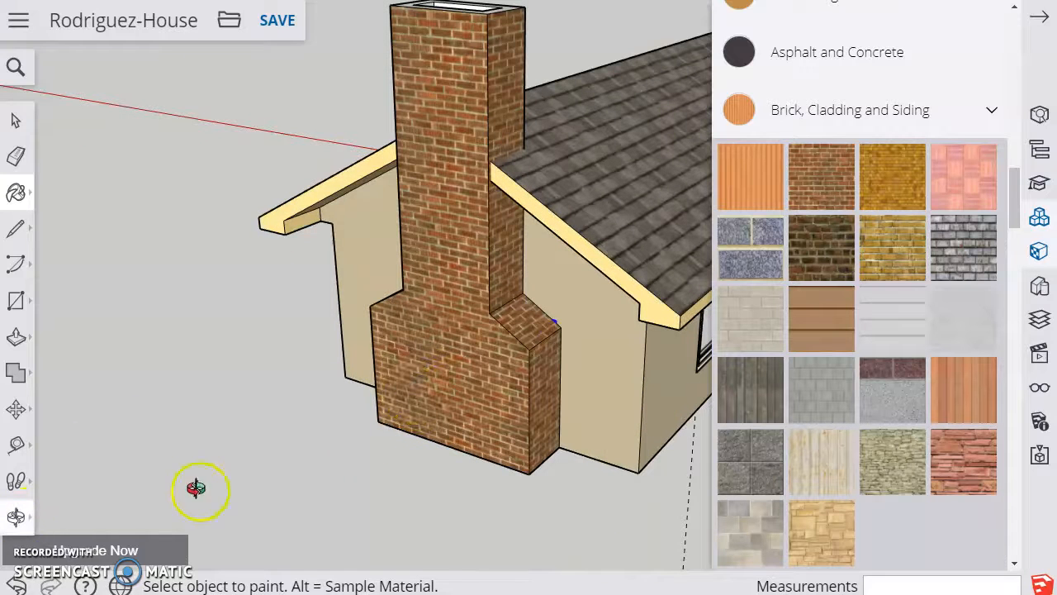
pyautogui.moveTo(540, 424); pyautogui.dragTo(743, 441)
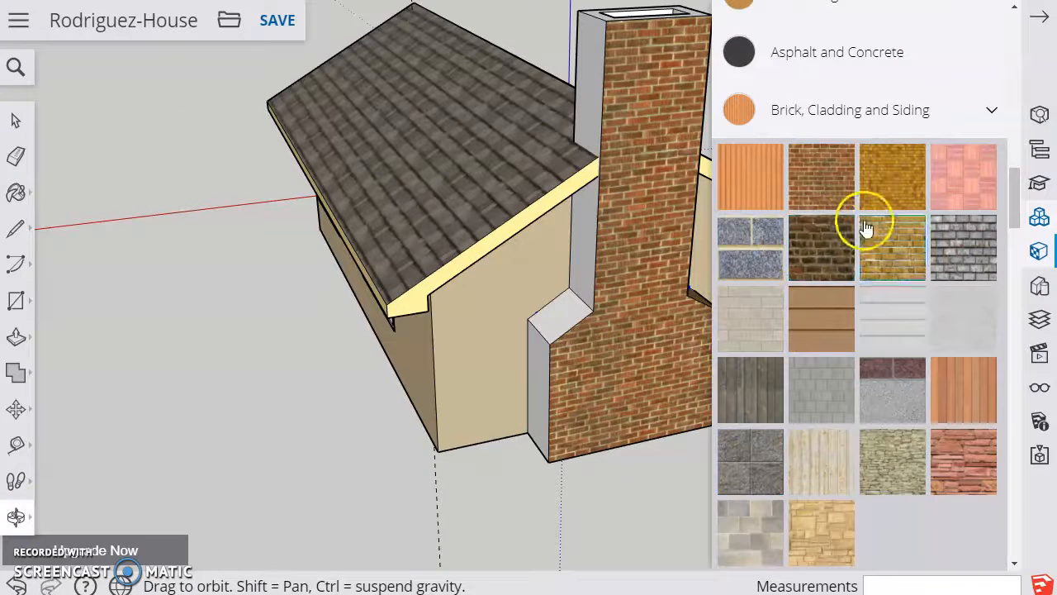
pyautogui.click(820, 176)
pyautogui.click(545, 364)
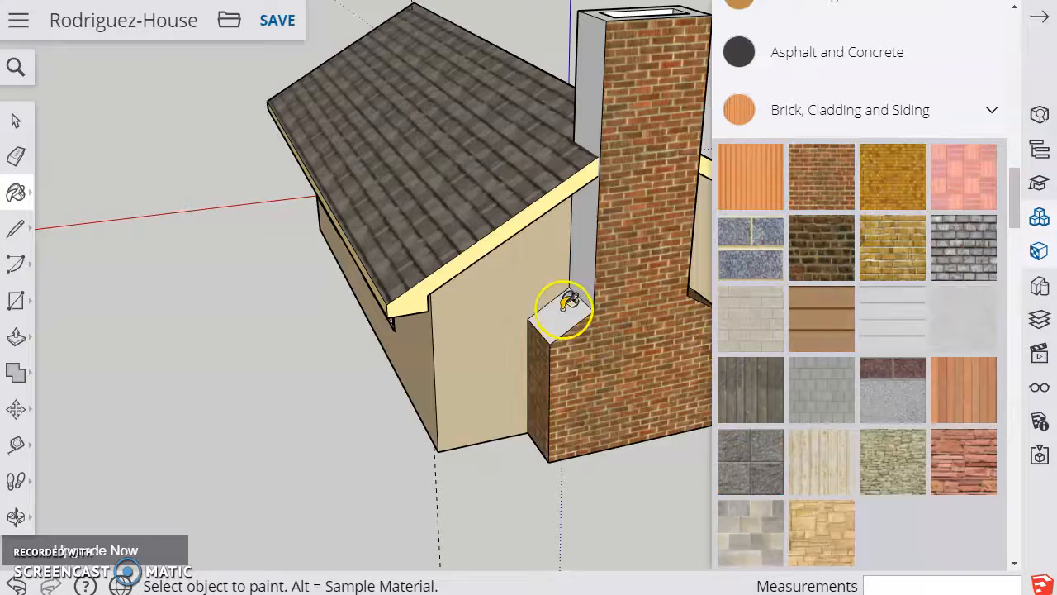
pyautogui.click(568, 302)
pyautogui.click(595, 235)
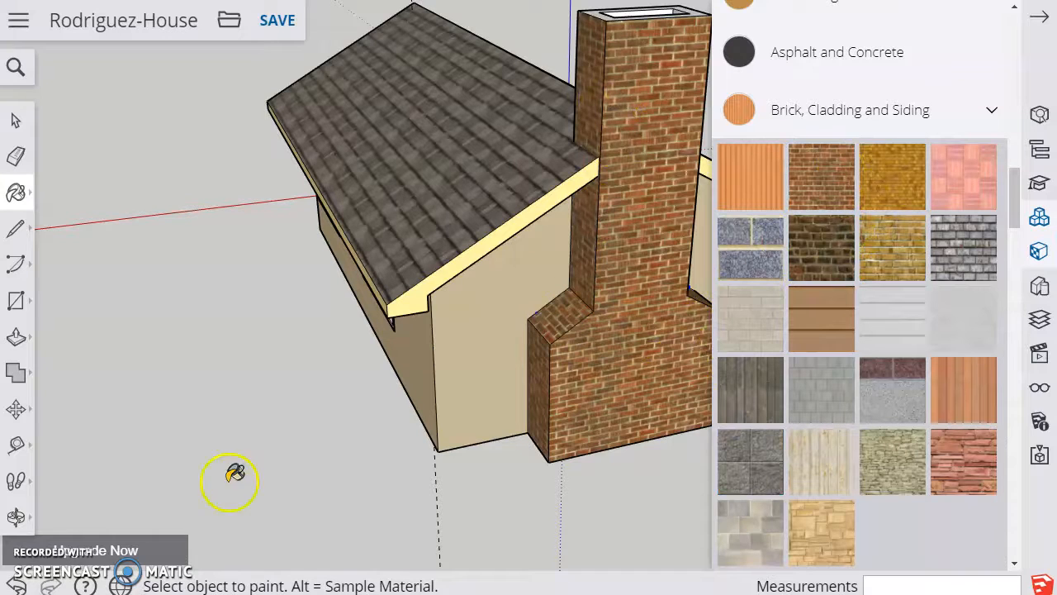
# Paint the chimney's top rim and the visible inner walls of the flue opening with the red-brown brick
pyautogui.moveTo(632, 217); pyautogui.dragTo(367, 384)
pyautogui.click(816, 172)
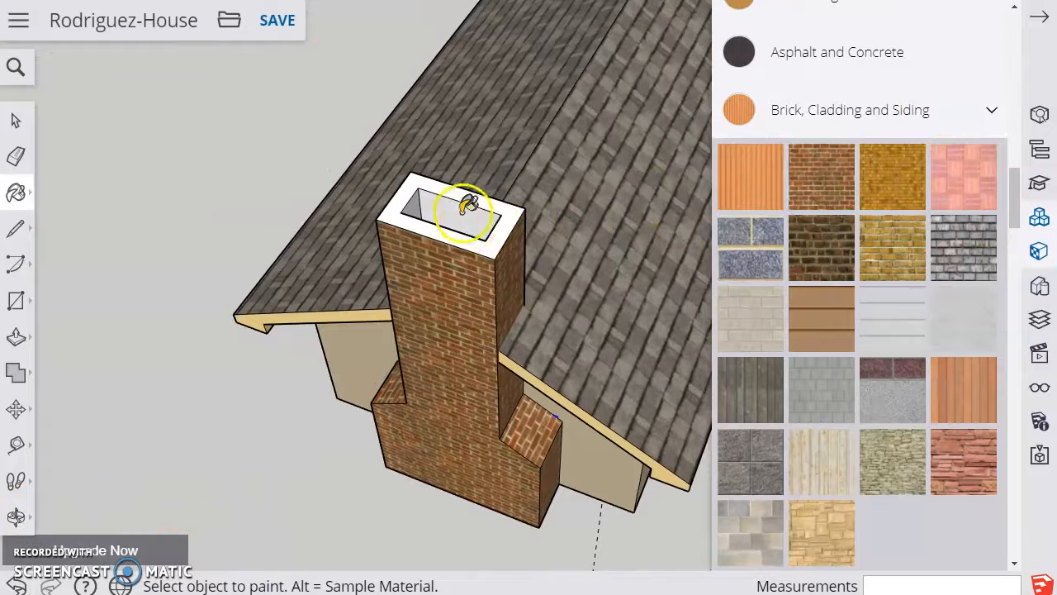
pyautogui.click(452, 188)
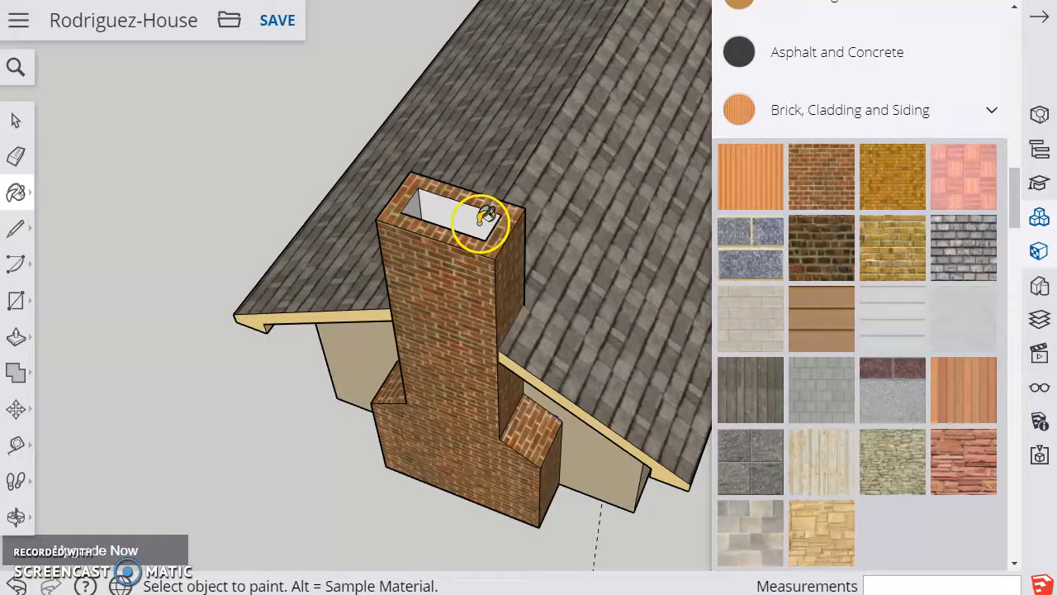
pyautogui.click(476, 214)
pyautogui.click(415, 207)
# Paint the chimney's back face above the roof ridge and the remaining inner flue walls with the red-brown brick
pyautogui.click(116, 436)
pyautogui.moveTo(403, 383)
pyautogui.mouseDown(button='middle')
pyautogui.moveTo(337, 342)
pyautogui.moveTo(233, 305)
pyautogui.moveTo(578, 333)
pyautogui.moveTo(555, 343)
pyautogui.moveTo(894, 385)
pyautogui.moveTo(471, 314)
pyautogui.moveTo(809, 335)
pyautogui.moveTo(542, 237)
pyautogui.moveTo(719, 224)
pyautogui.mouseUp(button='middle')
pyautogui.click(824, 173)
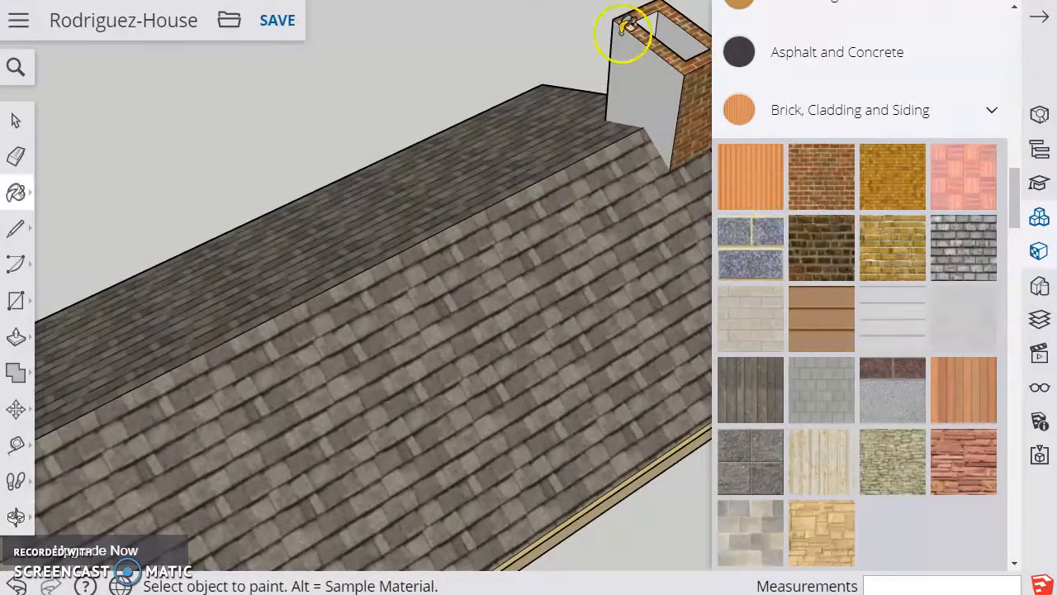
pyautogui.click(624, 28)
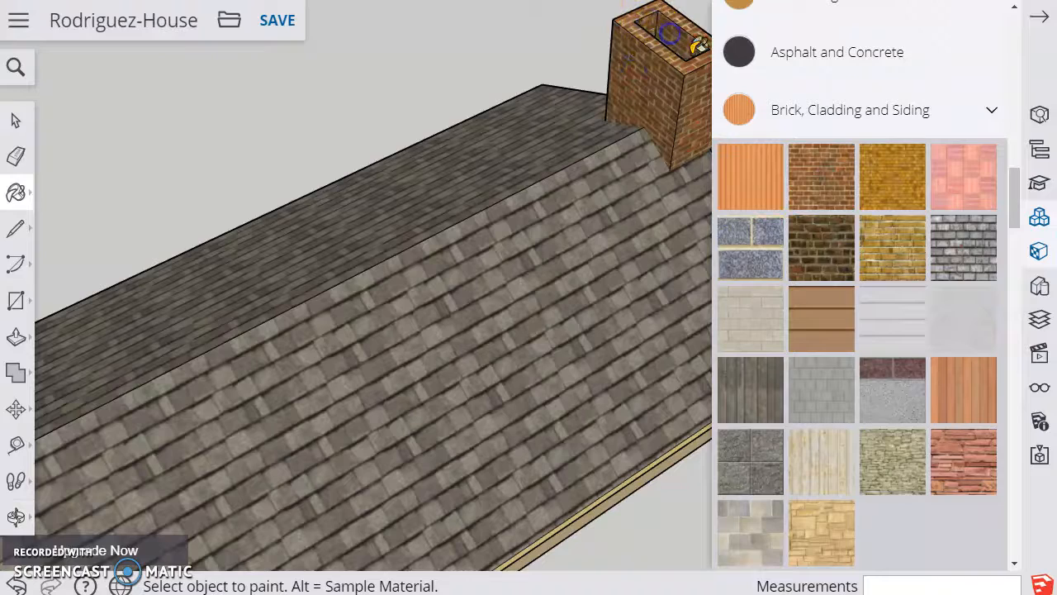
pyautogui.moveTo(280, 254); pyautogui.dragTo(363, 246, button='middle')
pyautogui.moveTo(360, 245); pyautogui.dragTo(406, 401)
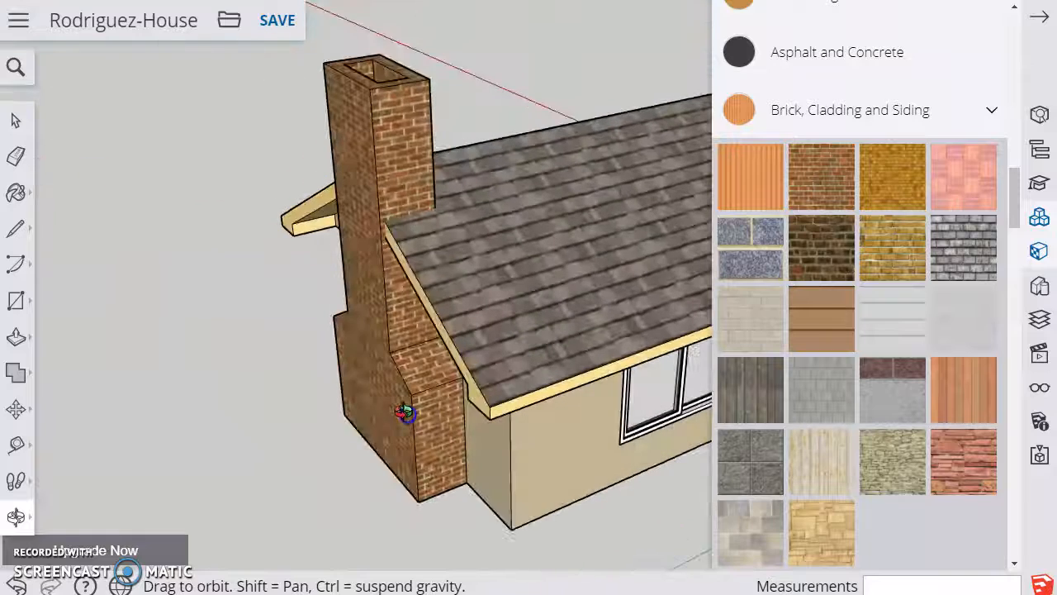